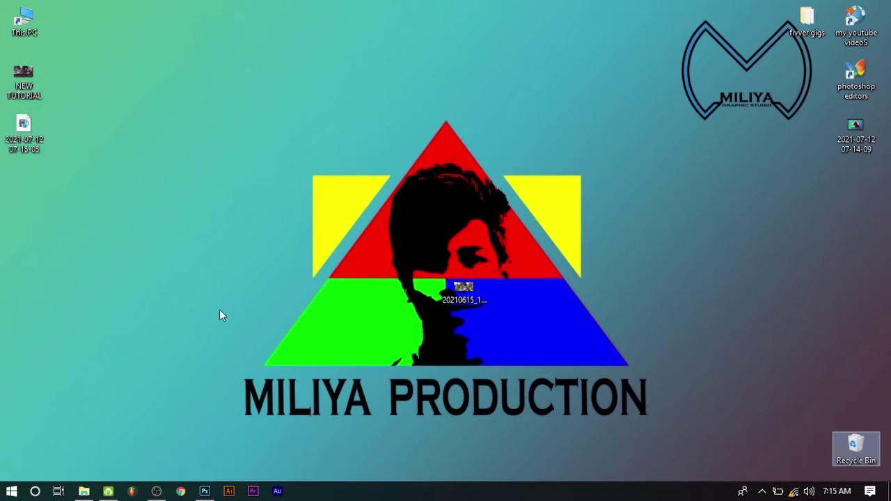
Step: Bring up the jungle photo, duplicate the Background as Layer 1, and hide the original Background
click(205, 491)
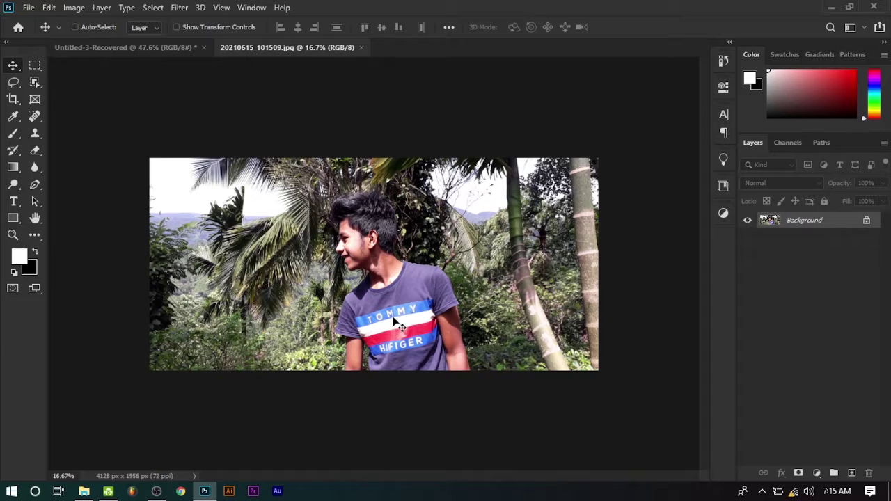
key(ctrl+j)
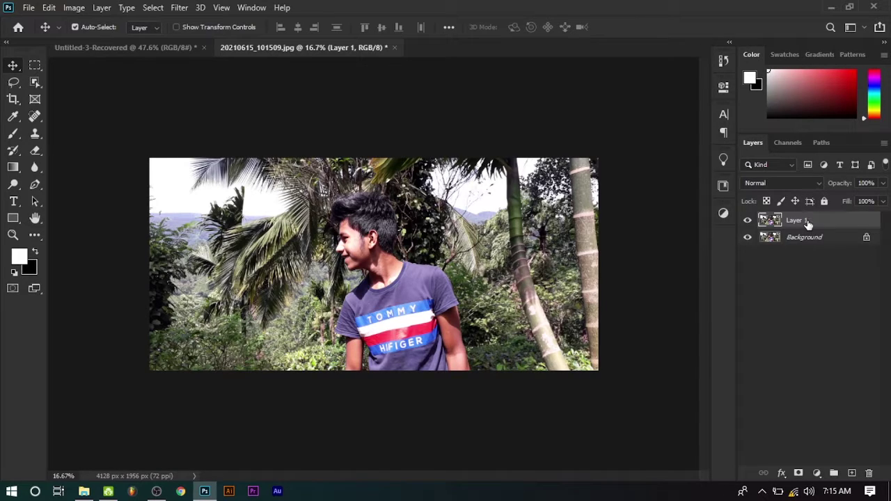
click(747, 238)
Step: Select the boy's head and body using the Object Selection tool in Lasso mode
click(36, 82)
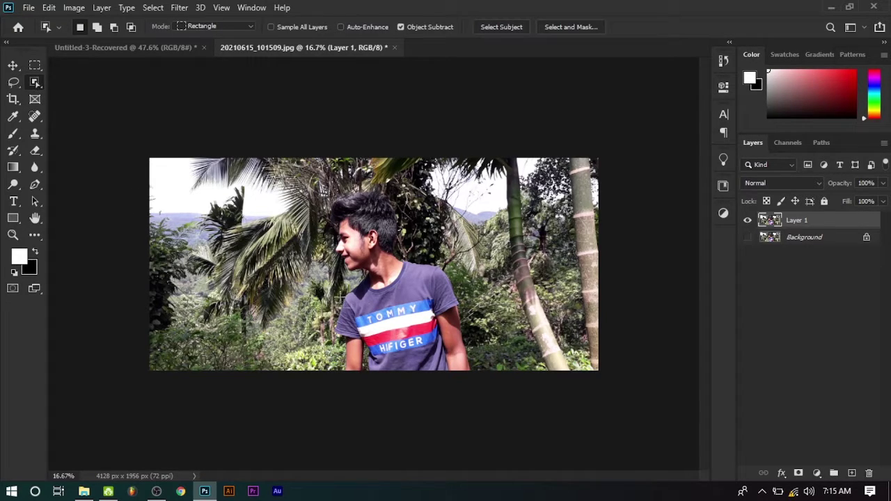
click(225, 28)
click(215, 44)
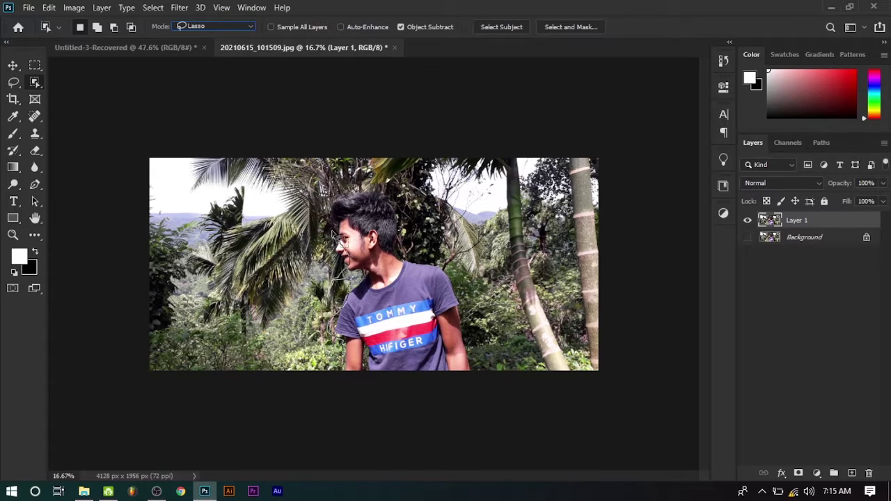
mouse_move(339, 239)
mouse_down()
mouse_move(489, 358)
mouse_move(342, 380)
mouse_move(351, 355)
mouse_up()
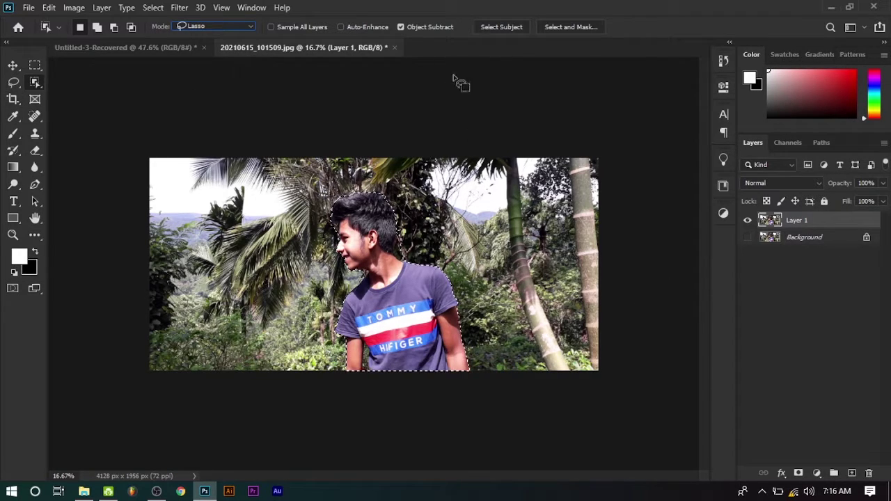
Step: Open Select and Mask and set the preview Transparency to 100%
click(560, 27)
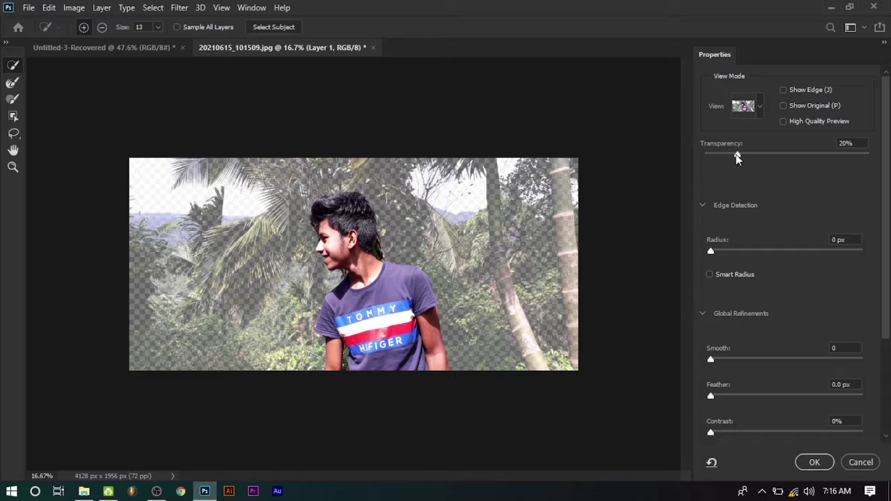
drag(737, 155, 884, 153)
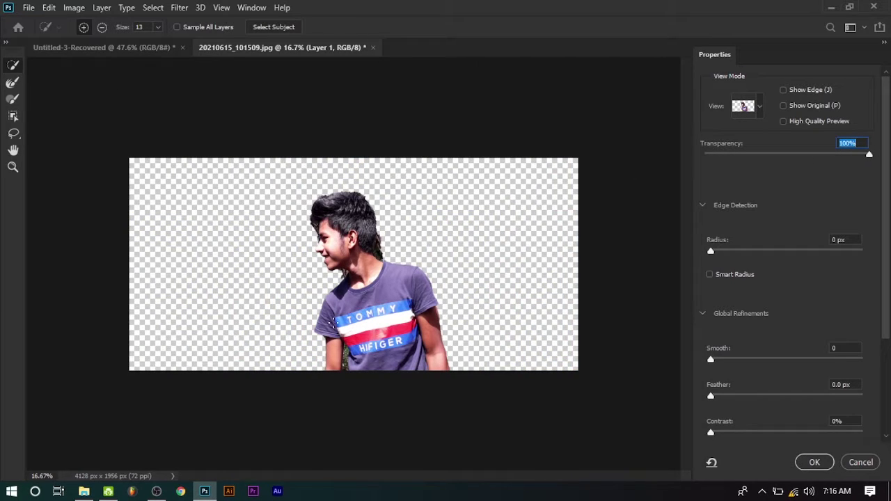
key(alt)
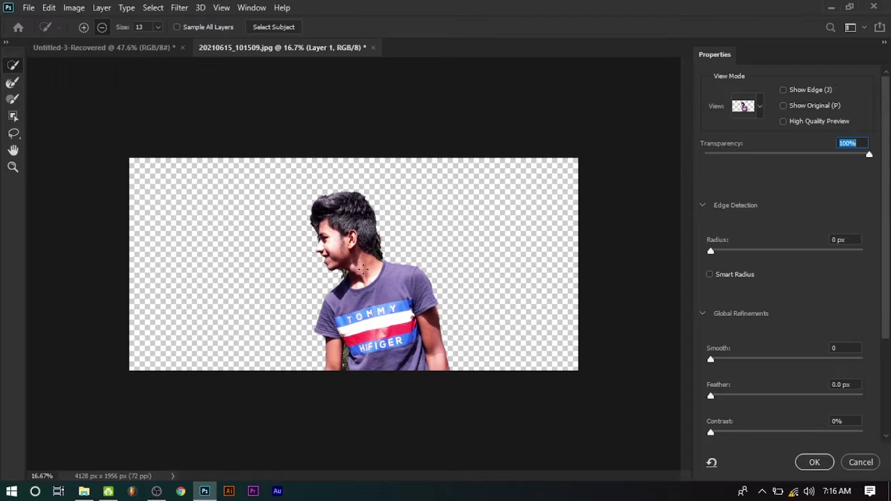
key(alt)
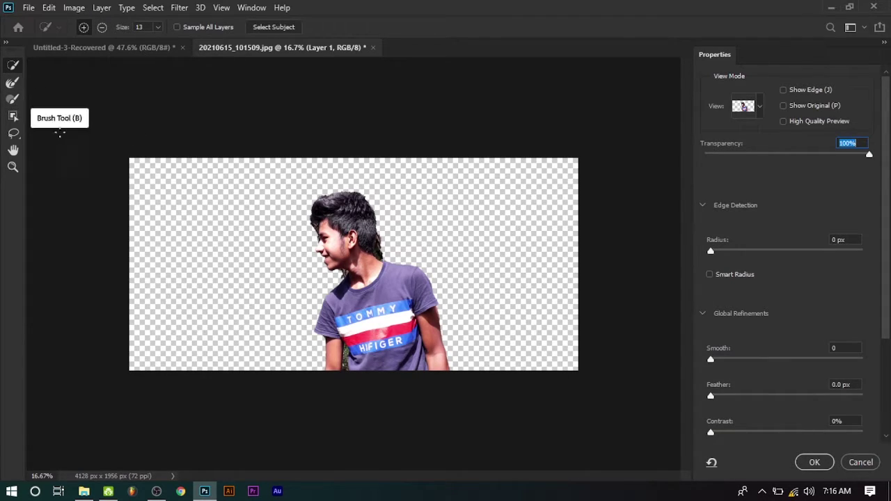
Step: Zoom in to 200% on the boy's chin
click(14, 150)
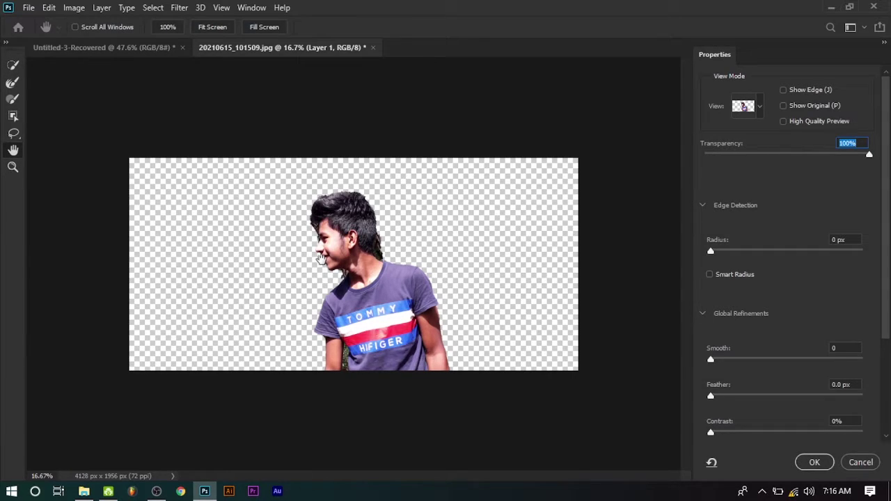
ctrl+click(322, 260)
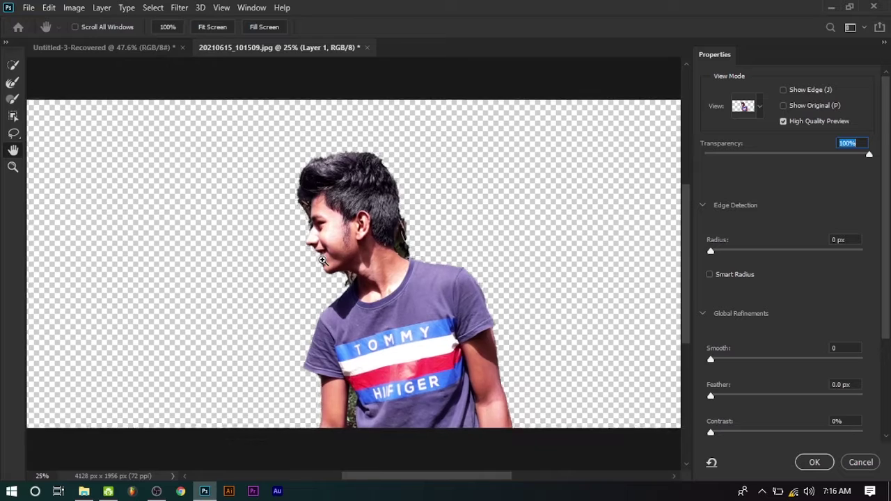
ctrl+click(318, 256)
ctrl+click(314, 251)
ctrl+click(314, 251)
ctrl+click(311, 246)
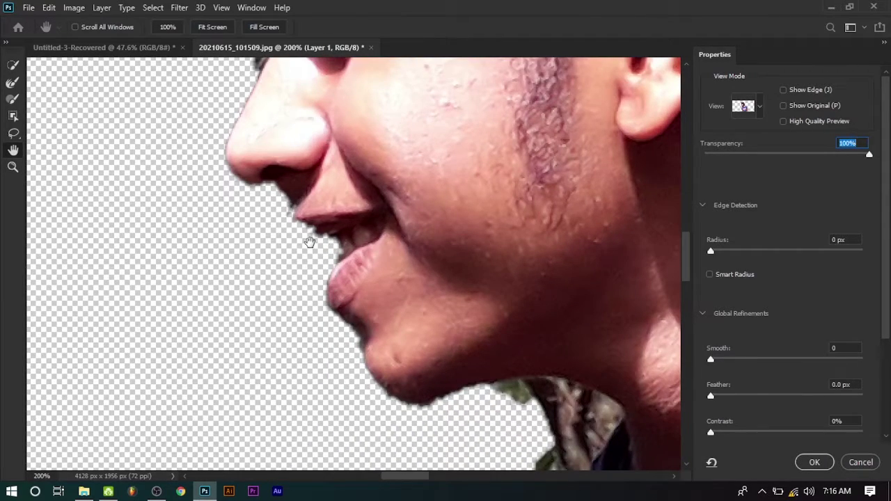
Step: Inspect the nose, eye and cheek edges, then zoom out to the whole face and shirt
drag(262, 174, 332, 327)
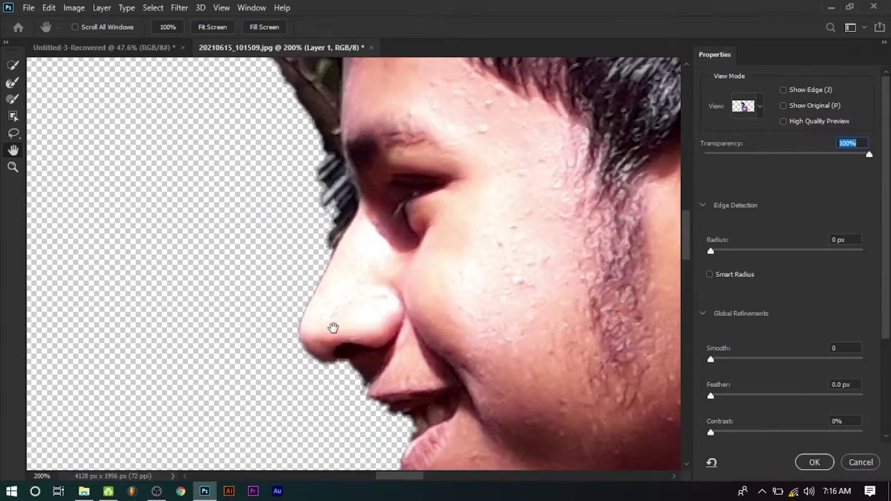
scroll(342, 299, down, 2)
scroll(353, 288, up, 5)
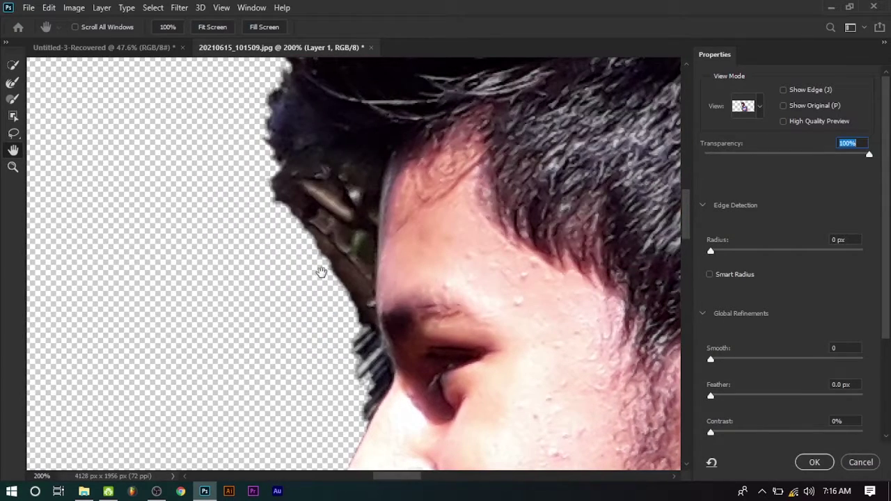
drag(421, 269, 316, 113)
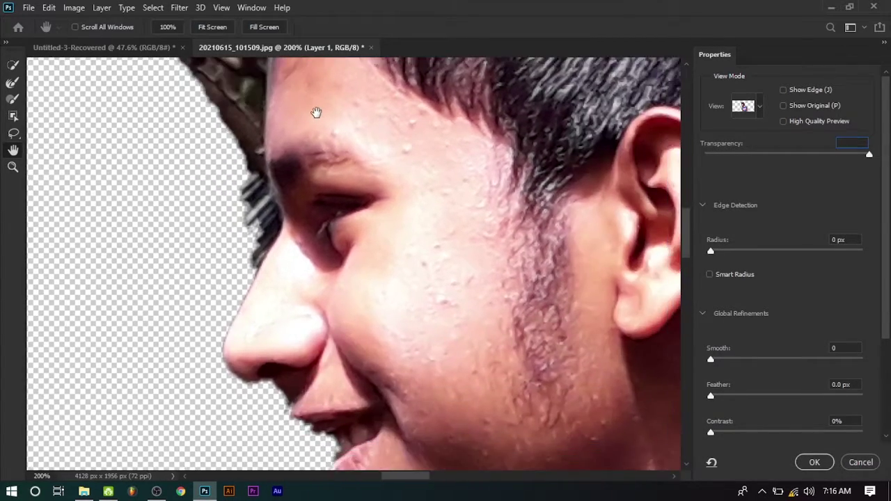
scroll(304, 418, down, 1)
scroll(338, 348, down, 2)
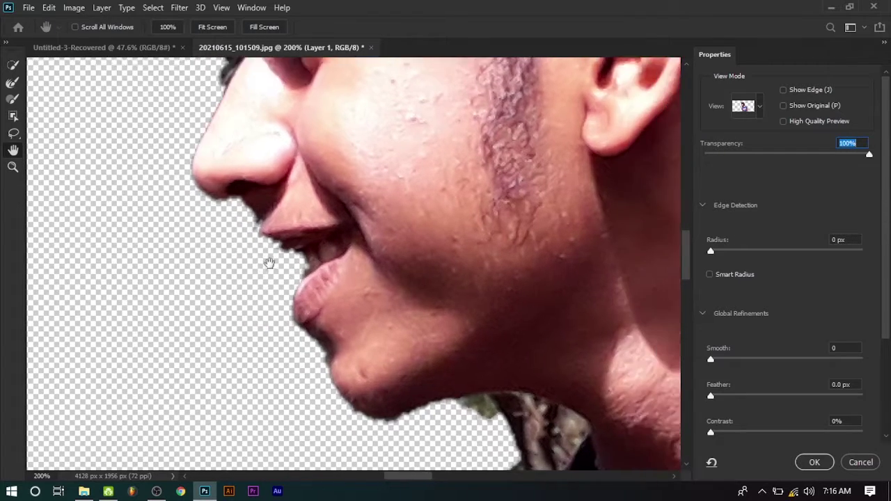
scroll(314, 271, right, 2)
scroll(362, 278, down, 2)
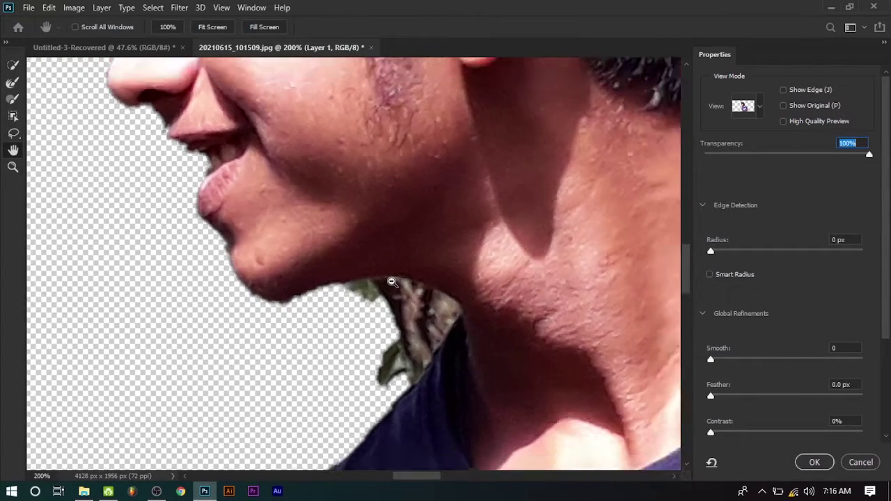
alt+click(392, 281)
alt+click(520, 213)
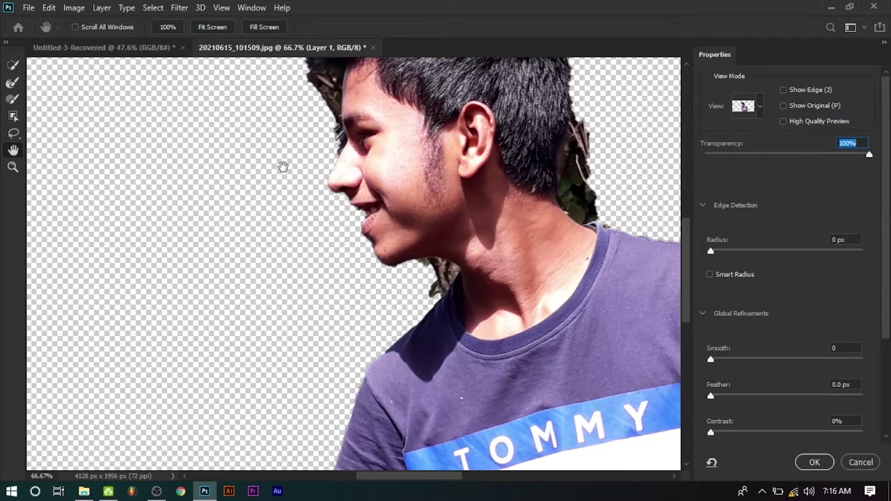
Step: Refine the cut-out edge at the mouth corner, chin, jaw and hair above the forehead
click(11, 99)
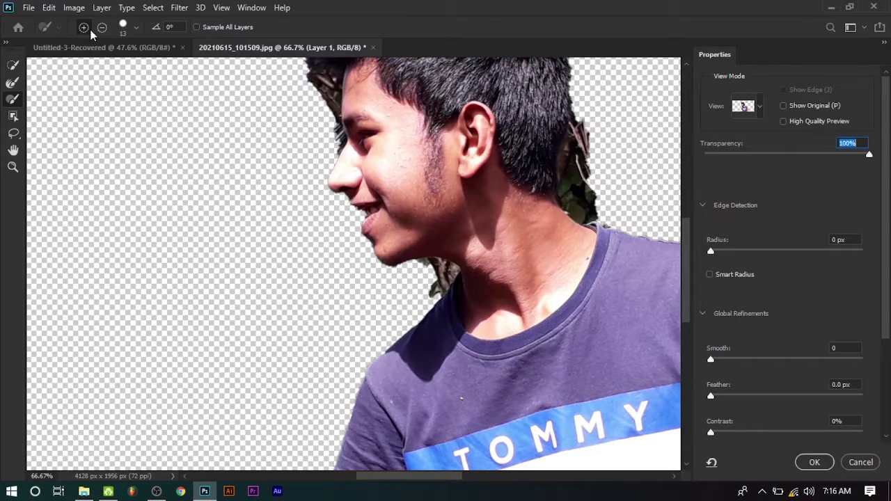
drag(356, 206, 359, 207)
mouse_move(374, 240)
mouse_down()
mouse_move(357, 252)
mouse_move(364, 206)
mouse_up()
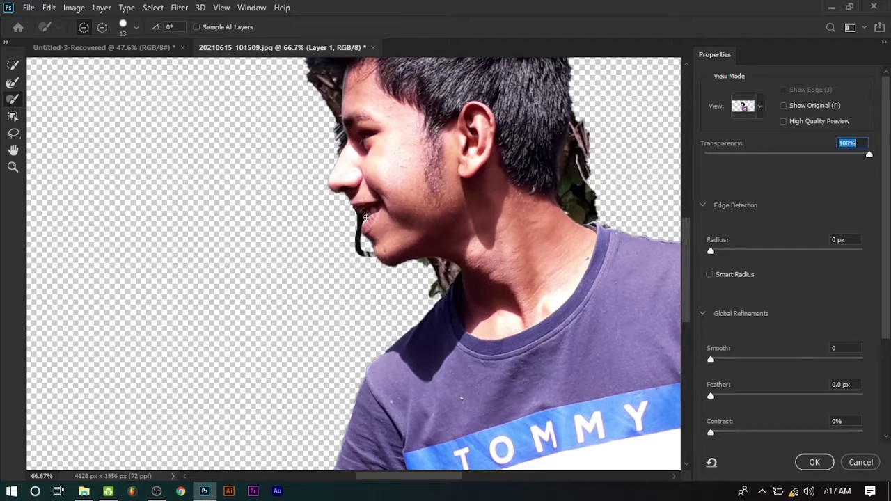
key(alt)
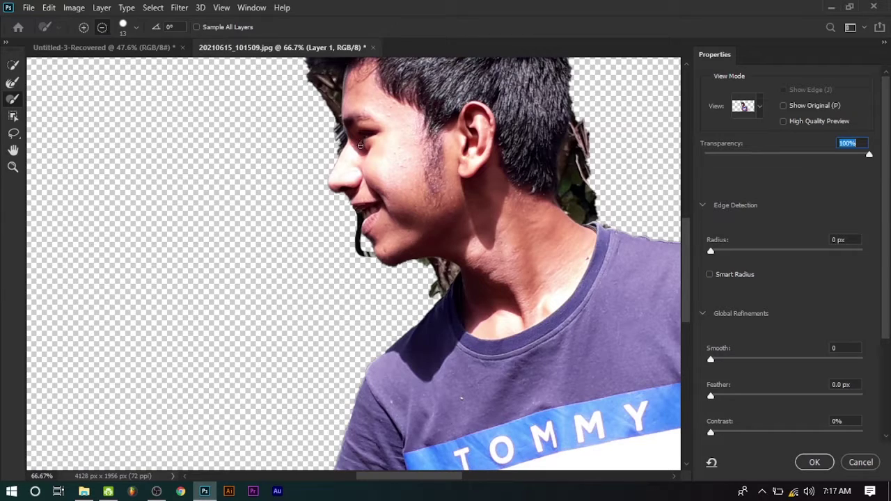
drag(339, 97, 335, 101)
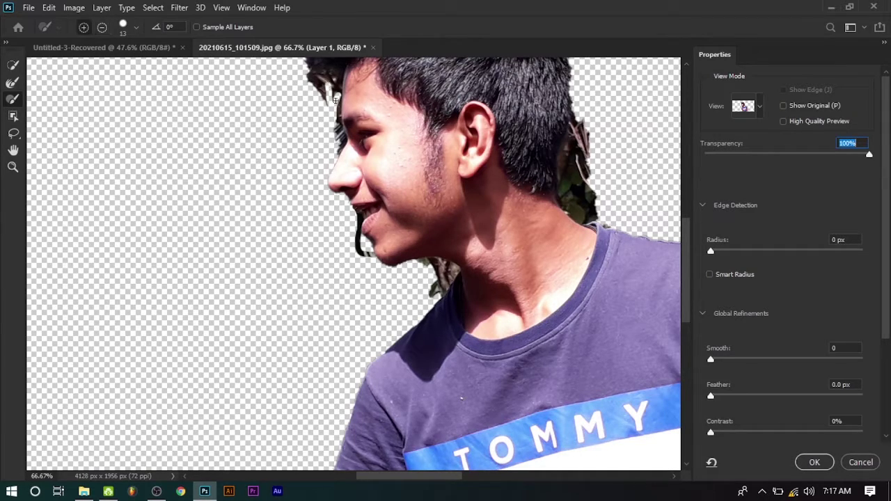
Step: Erase the dark hair blob beside the forehead with the Refine Edge Brush in subtract mode
click(13, 150)
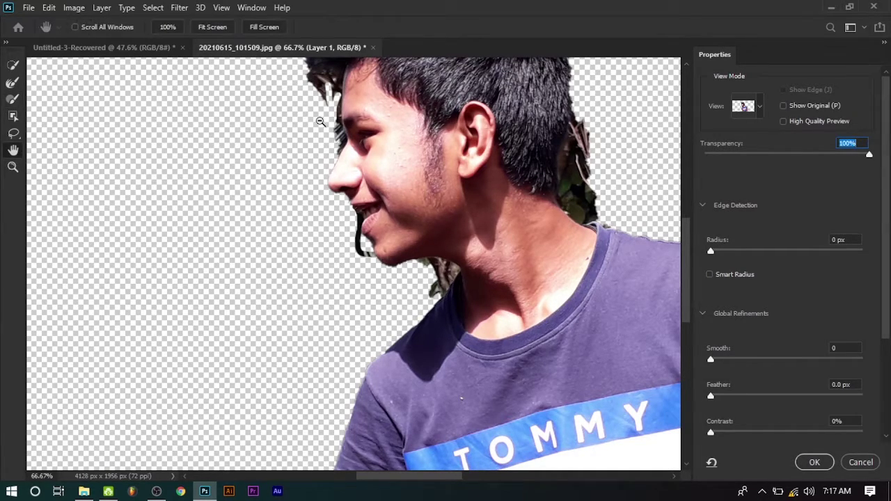
alt+click(376, 92)
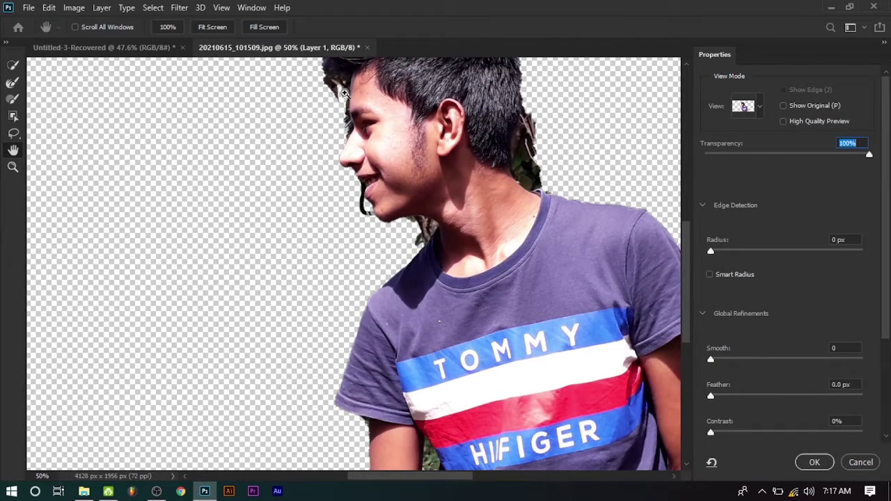
scroll(352, 97, up, 3)
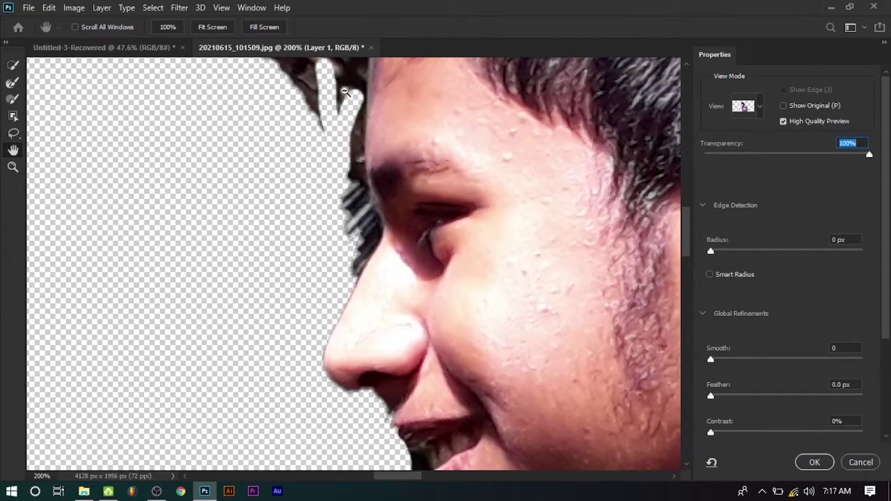
mouse_move(357, 107)
mouse_down()
mouse_move(427, 261)
mouse_move(441, 203)
mouse_up()
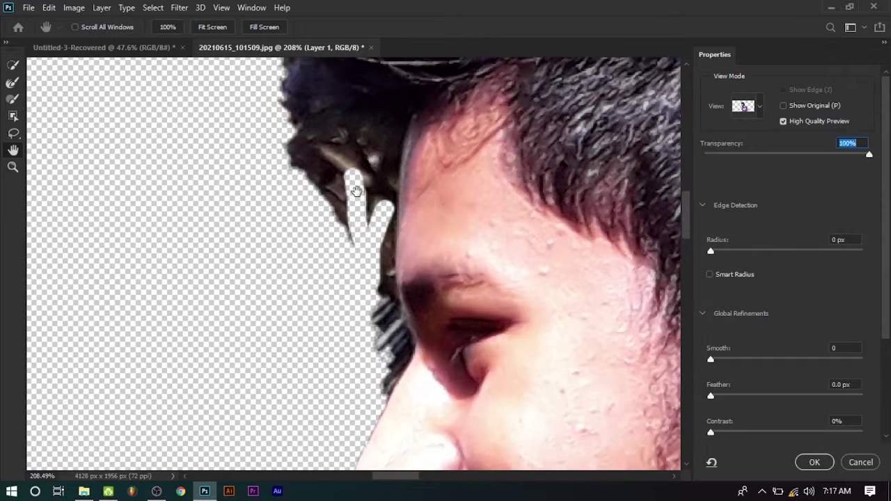
alt+click(331, 175)
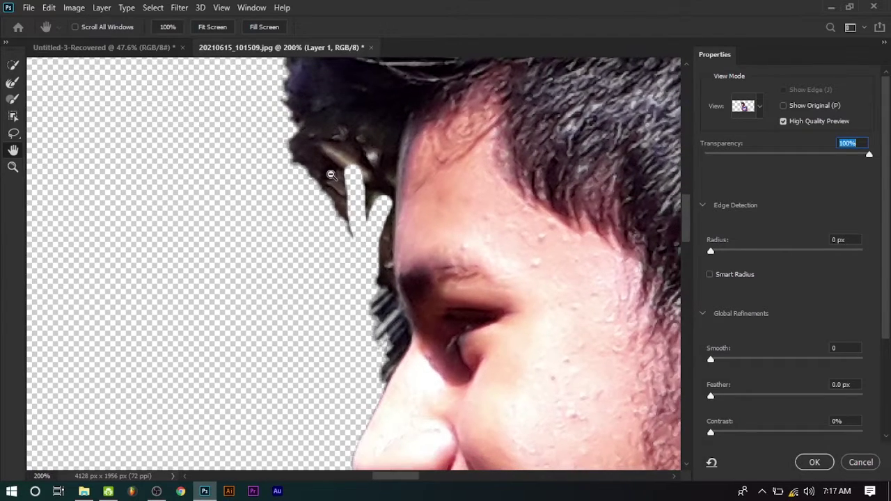
alt+click(331, 174)
alt+click(331, 173)
alt+click(328, 169)
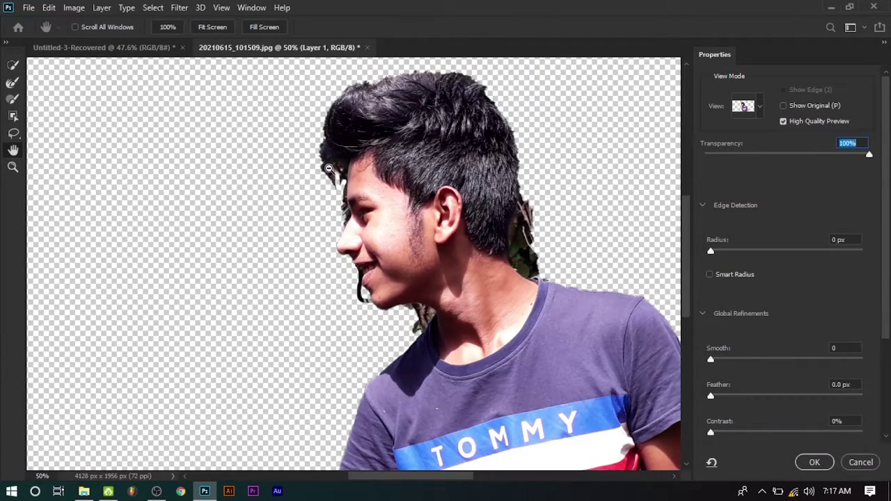
click(329, 168)
click(330, 169)
click(333, 169)
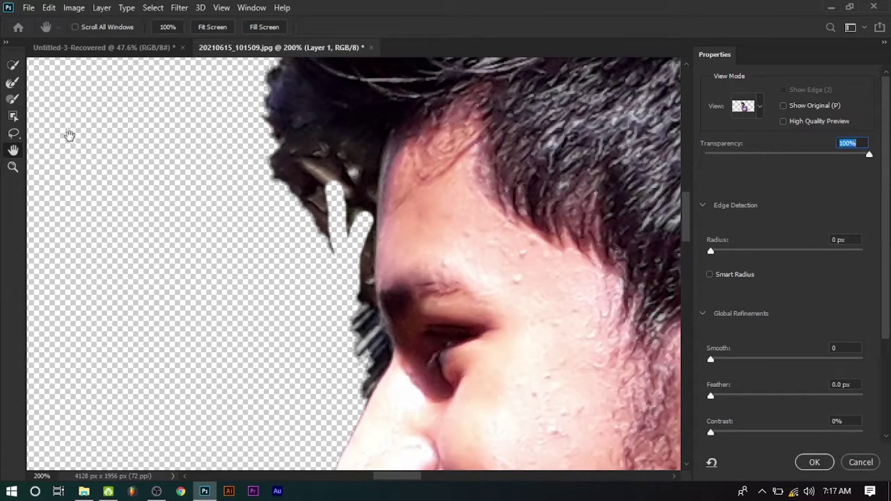
click(13, 99)
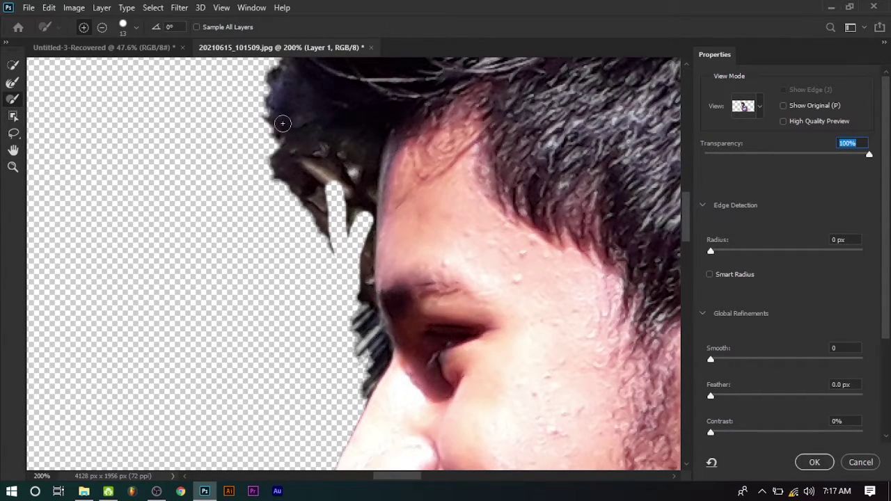
click(260, 90)
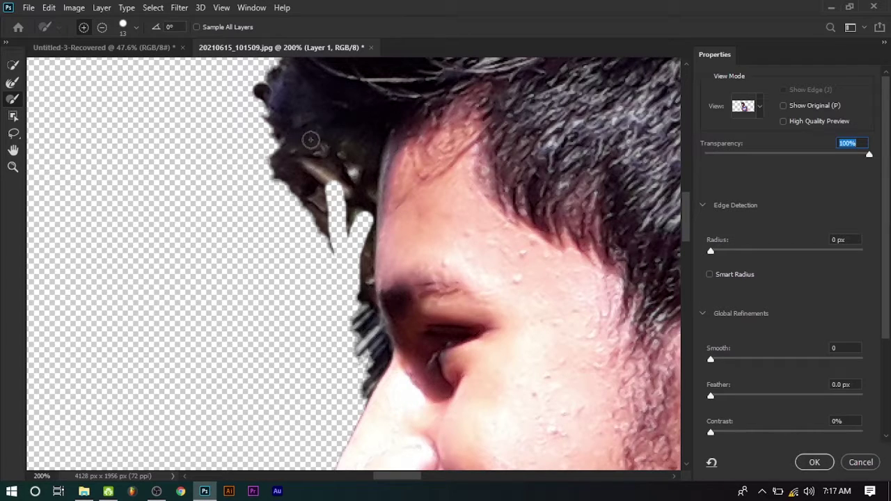
key(alt)
mouse_move(266, 108)
mouse_down()
mouse_move(294, 189)
mouse_move(292, 215)
mouse_move(370, 128)
mouse_move(369, 292)
mouse_move(367, 273)
mouse_up()
Step: Set the refine brush to 25 px and erase hair wisps beside the fringe and eyebrow
right_click(343, 150)
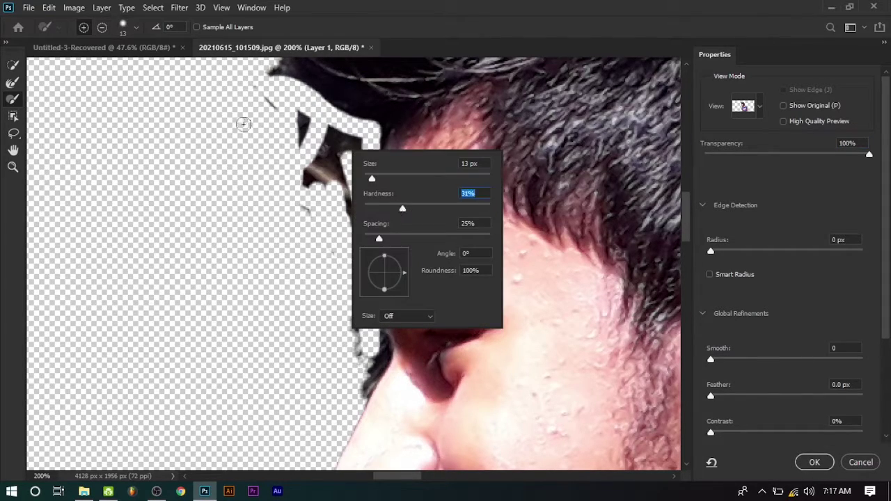
drag(243, 123, 362, 143)
right_click(312, 123)
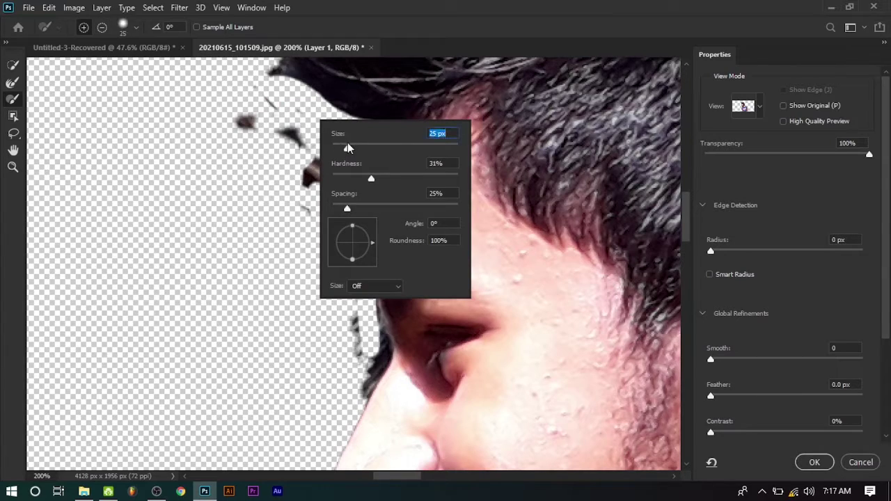
key(Return)
drag(273, 113, 350, 159)
mouse_move(314, 232)
mouse_down()
mouse_move(348, 318)
mouse_move(353, 378)
mouse_up()
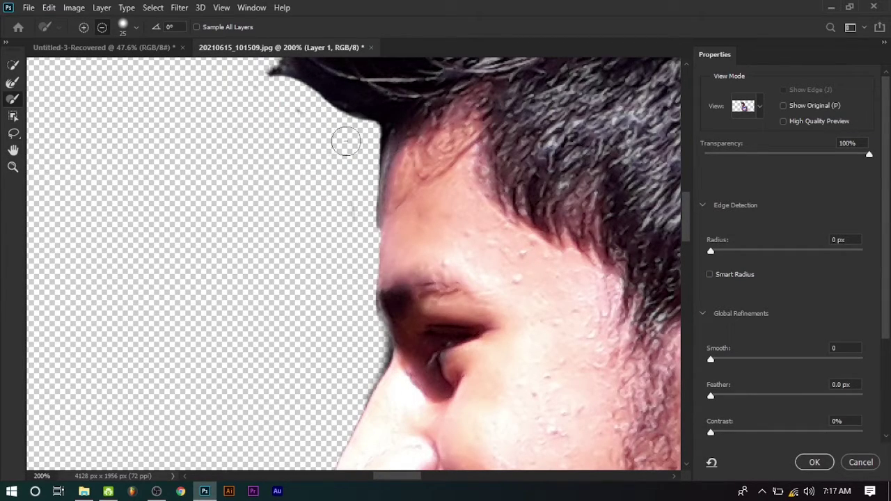
Step: Clean the hair edge above the forehead and along the fringe's upper-left side
scroll(356, 139, up, 3)
mouse_move(233, 140)
mouse_down()
mouse_move(314, 199)
mouse_move(229, 129)
mouse_up()
drag(318, 187, 263, 108)
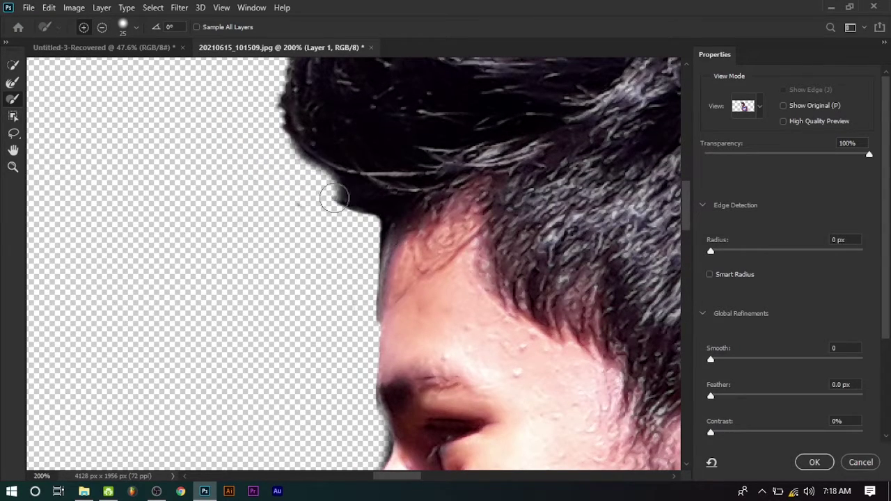
scroll(378, 193, up, 3)
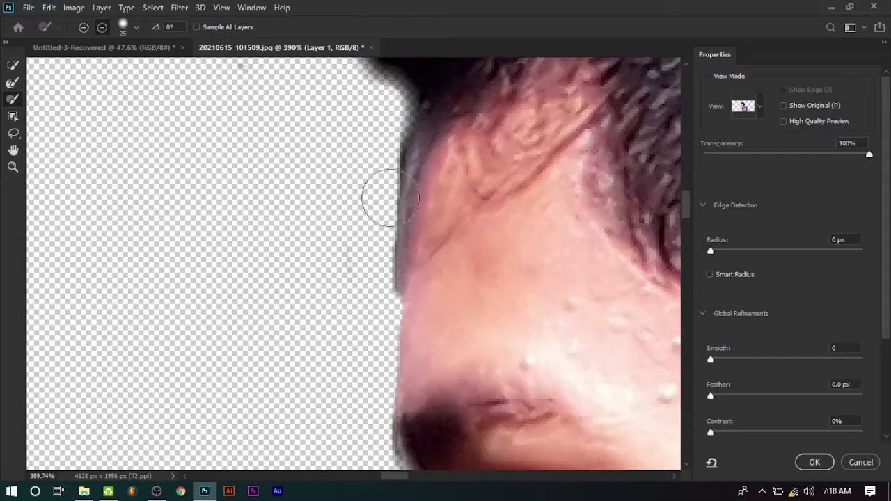
Step: Shrink the brush to 16 px and clean the forehead fringe and hair edge above the neck
right_click(380, 194)
click(384, 194)
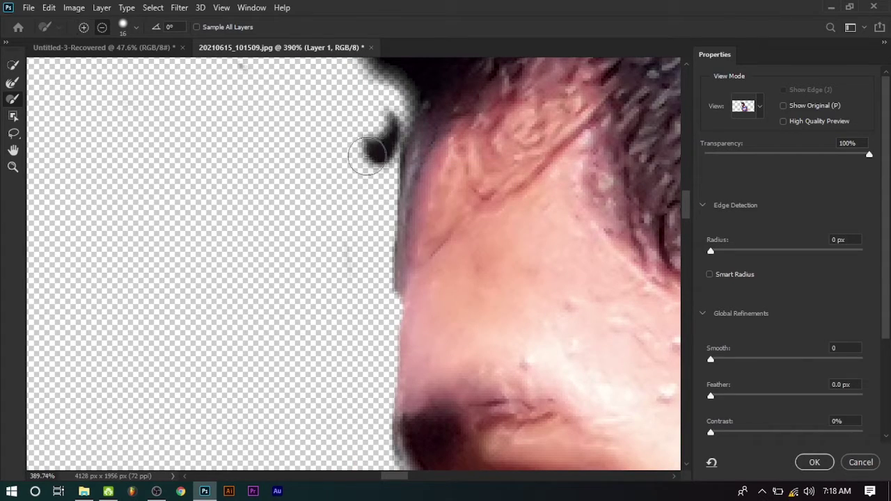
mouse_move(378, 144)
mouse_down()
mouse_move(385, 201)
mouse_move(372, 258)
mouse_move(397, 149)
mouse_up()
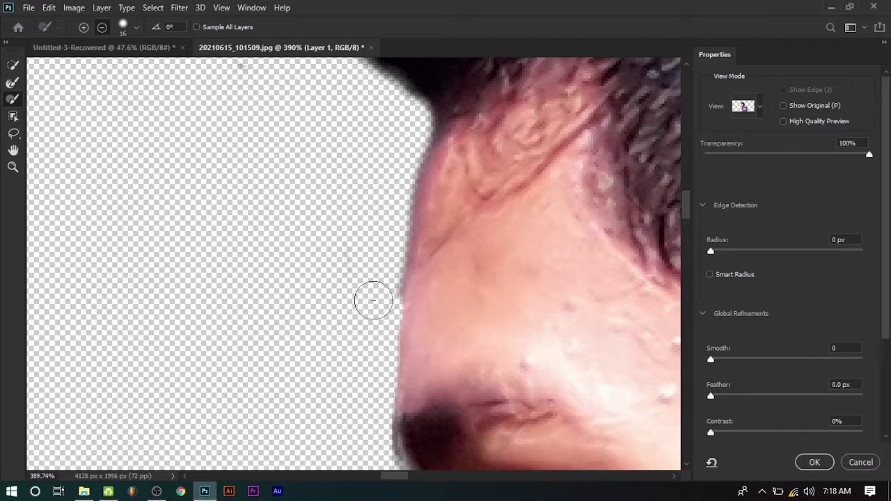
scroll(374, 156, up, 3)
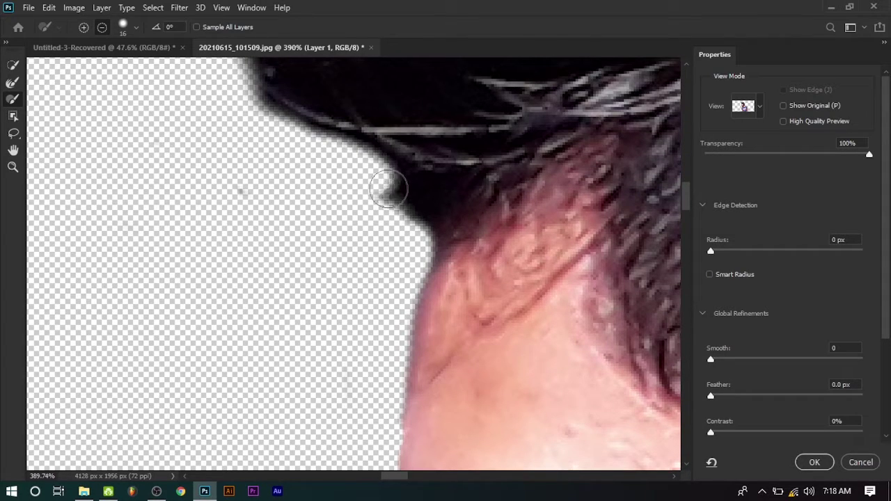
drag(388, 185, 412, 232)
scroll(146, 235, down, 5)
scroll(145, 235, down, 3)
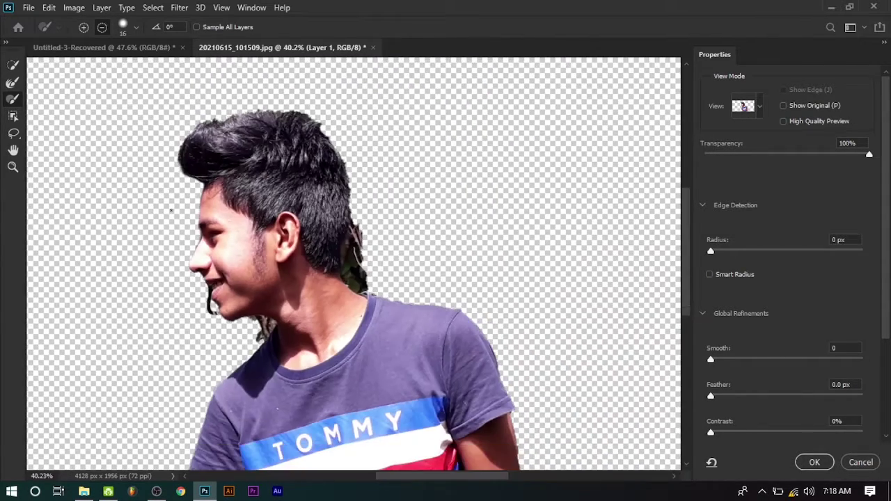
scroll(167, 186, up, 6)
scroll(167, 186, up, 2)
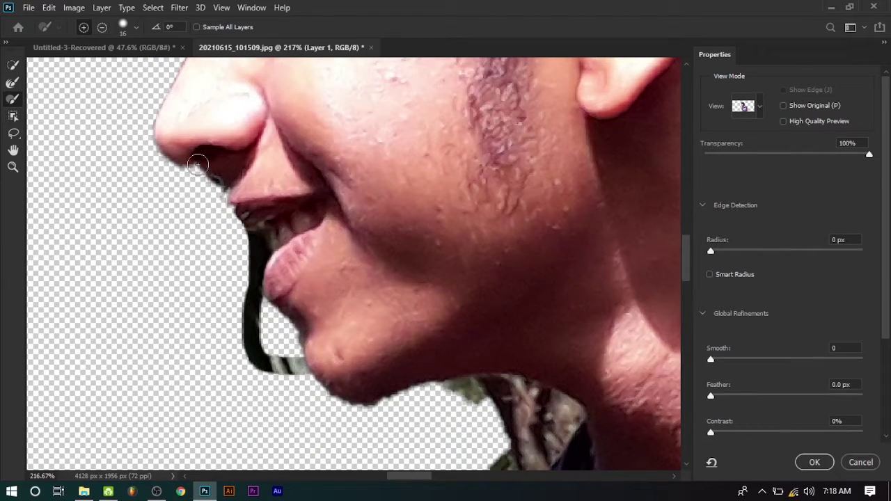
Step: Remove the dark strips along the lower chin edge and the upper lip edge
key(alt)
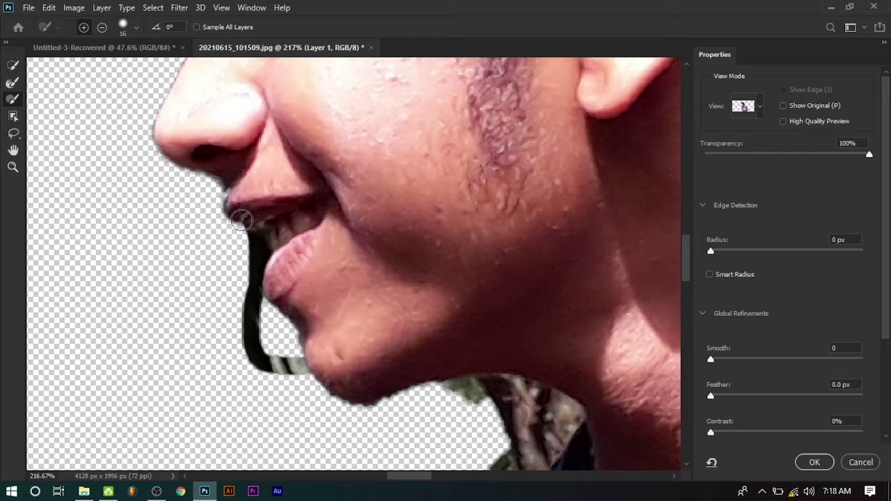
drag(344, 388, 320, 369)
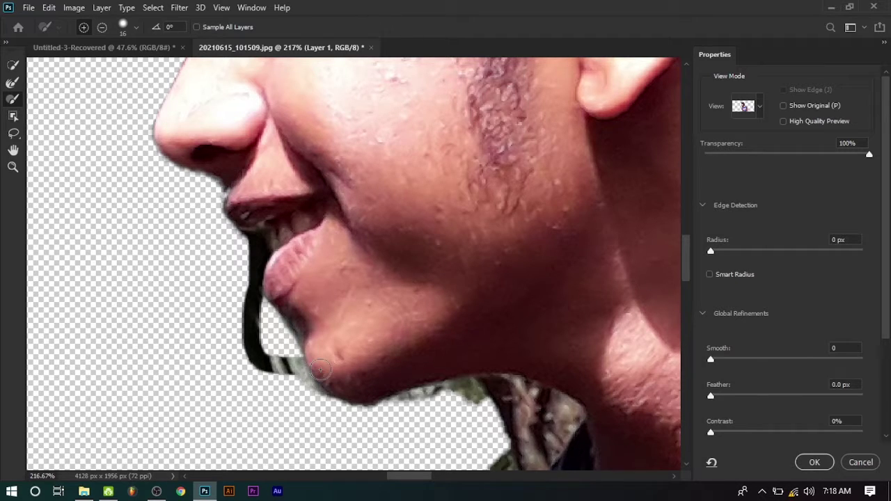
scroll(246, 235, up, 2)
scroll(246, 236, up, 4)
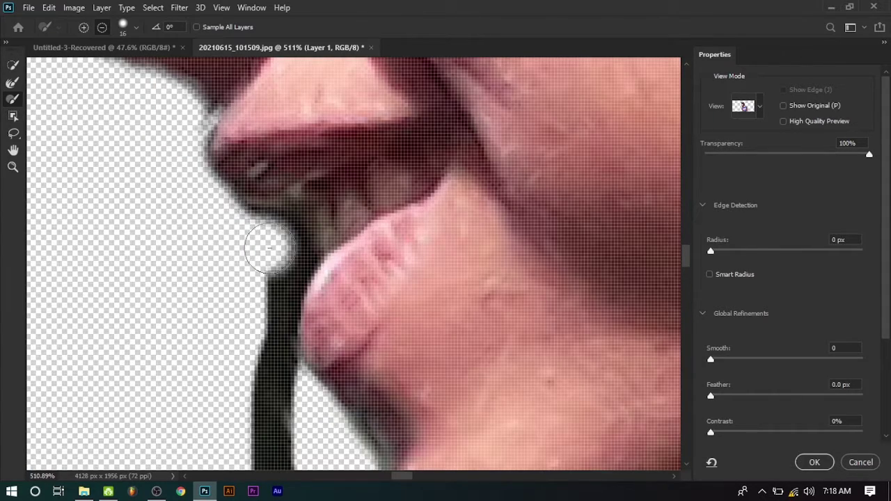
drag(246, 235, 275, 251)
drag(175, 123, 229, 104)
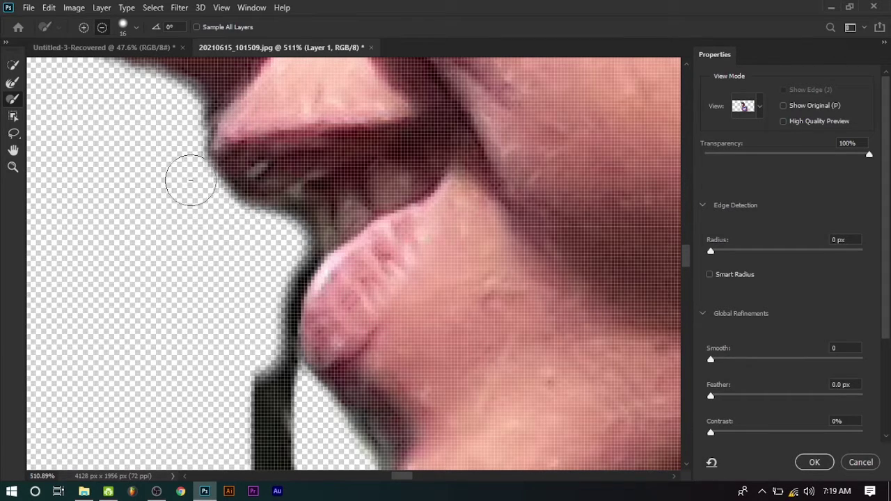
Step: Erase the green blob and grey strip below the lip and touch up the chin edge
scroll(276, 156, down, 2)
mouse_move(277, 156)
mouse_down()
mouse_move(274, 298)
mouse_move(295, 269)
mouse_up()
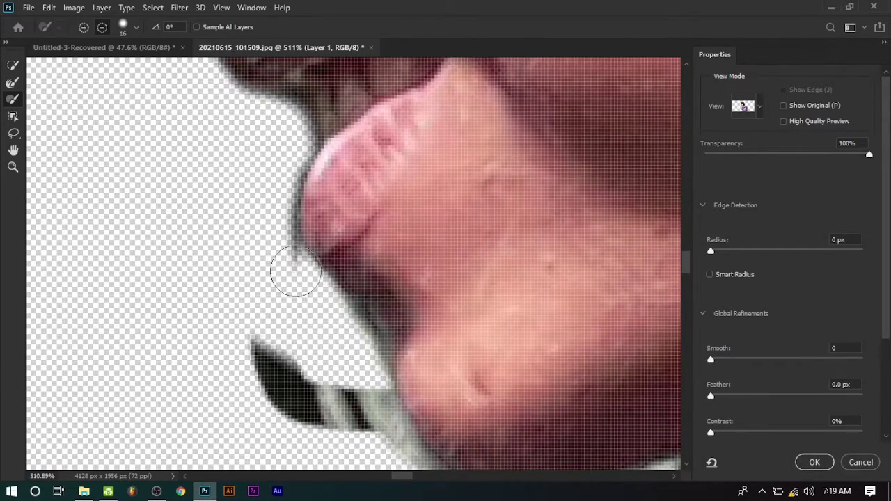
scroll(276, 188, down, 3)
mouse_move(274, 190)
mouse_down()
mouse_move(229, 160)
mouse_move(378, 299)
mouse_move(434, 322)
mouse_move(575, 345)
mouse_move(413, 290)
mouse_move(358, 179)
mouse_move(308, 145)
mouse_up()
drag(432, 241, 488, 288)
scroll(487, 288, down, 5)
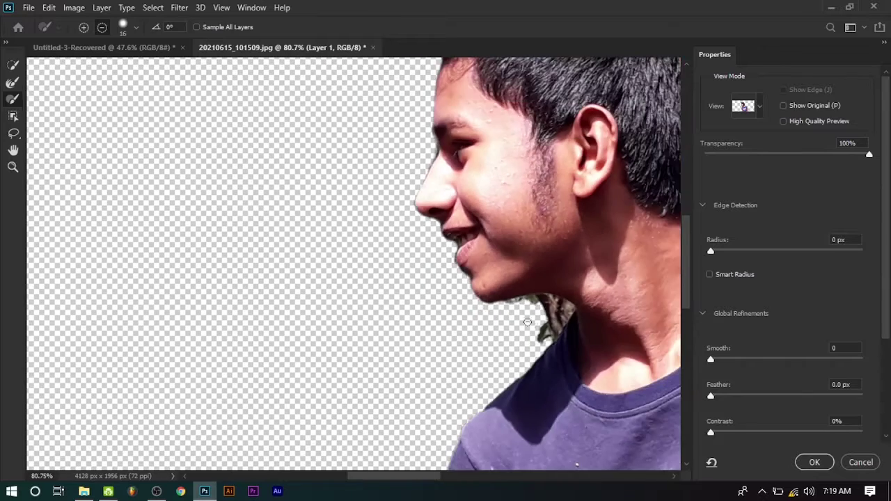
scroll(480, 390, up, 5)
scroll(101, 174, up, 1)
Step: Erase leftover background and fingers around the collar and shirt edge, then refine the nose edge
mouse_move(101, 174)
mouse_down()
mouse_move(165, 155)
mouse_move(285, 199)
mouse_move(378, 149)
mouse_move(196, 145)
mouse_up()
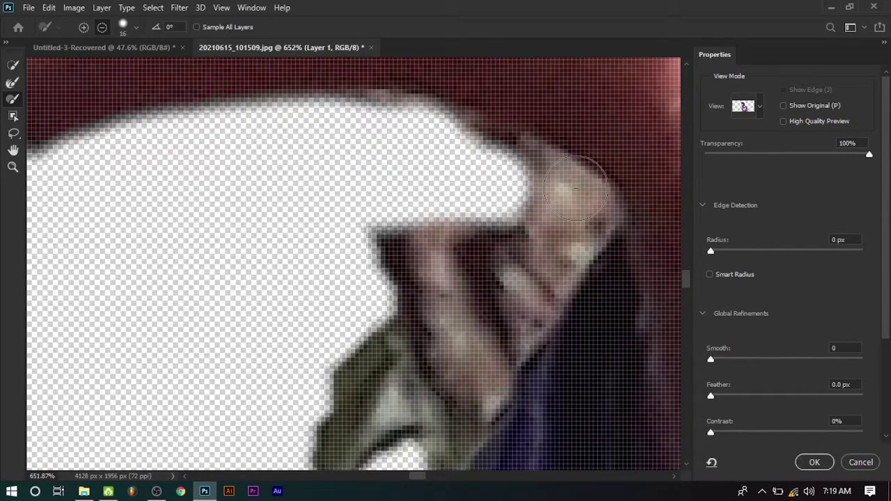
mouse_move(575, 188)
mouse_down()
mouse_move(492, 229)
mouse_move(457, 294)
mouse_move(562, 308)
mouse_move(533, 348)
mouse_move(448, 318)
mouse_up()
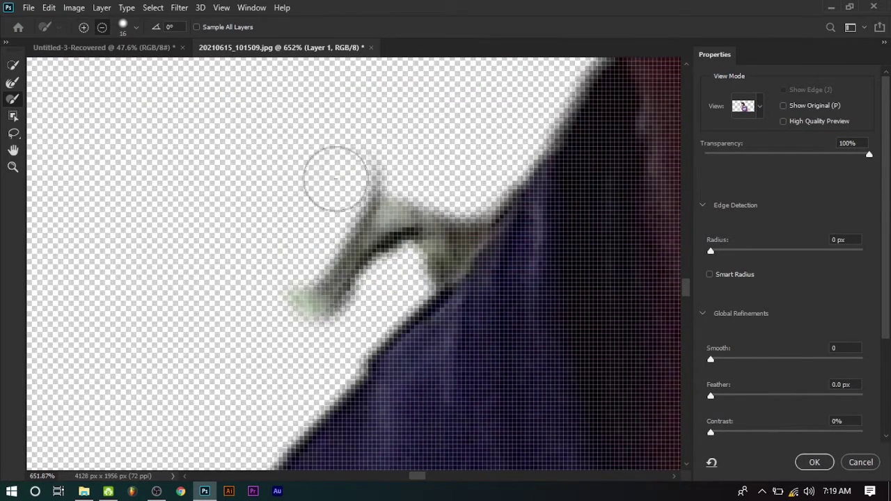
mouse_move(335, 179)
mouse_down()
mouse_move(441, 159)
mouse_move(350, 294)
mouse_move(451, 220)
mouse_up()
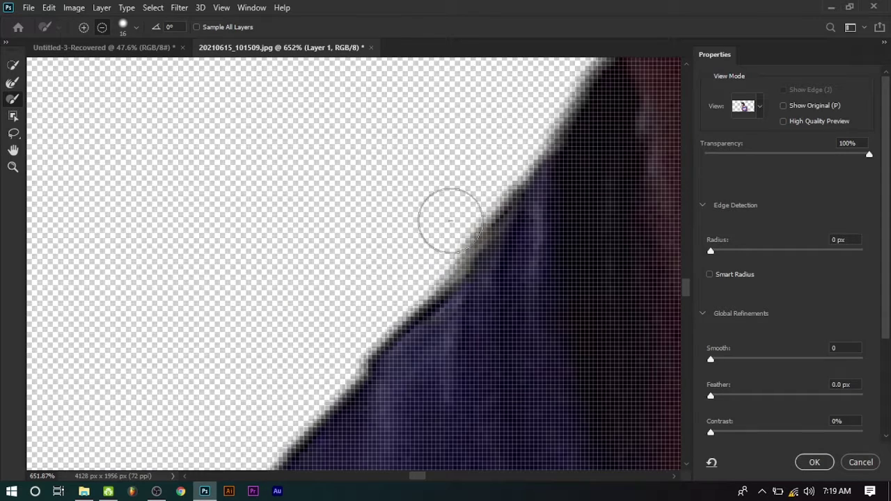
scroll(451, 221, down, 3)
scroll(289, 241, down, 5)
scroll(181, 185, up, 3)
scroll(281, 155, up, 5)
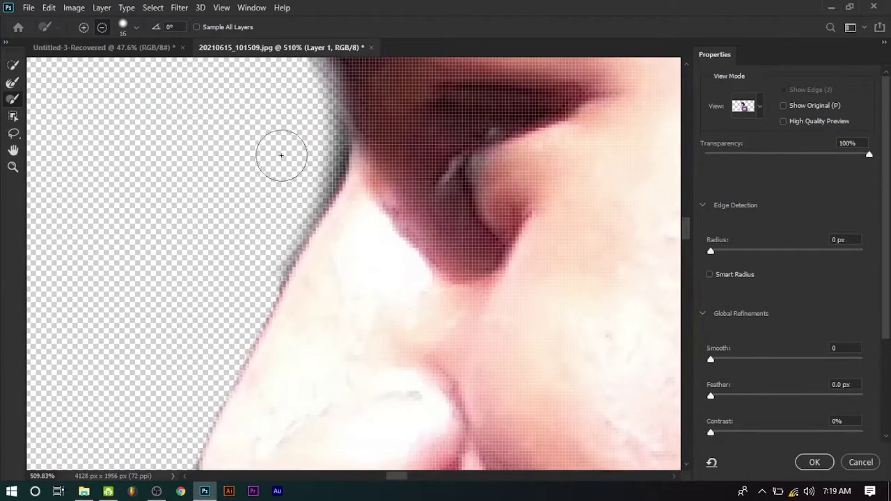
mouse_move(281, 156)
mouse_down()
mouse_move(309, 129)
mouse_move(267, 236)
mouse_up()
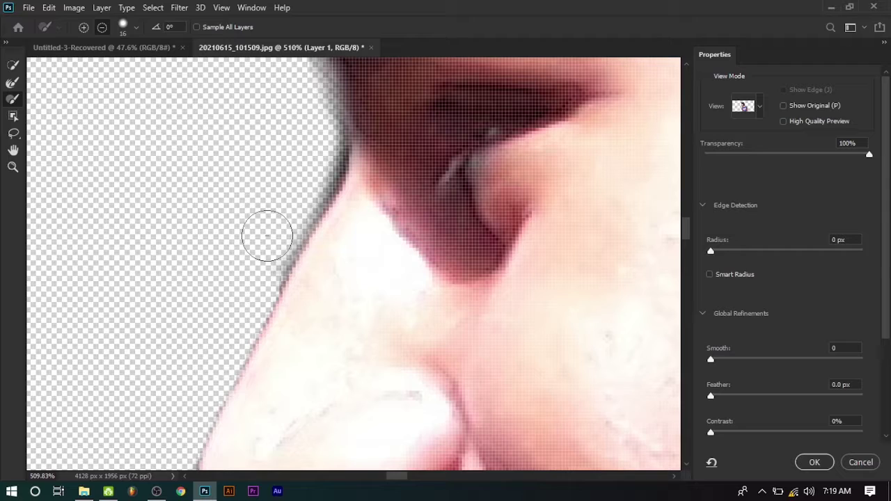
scroll(286, 140, down, 1)
scroll(261, 175, down, 2)
Step: Refine the arm's left edge and round off its top corner under the shirt
scroll(248, 246, down, 2)
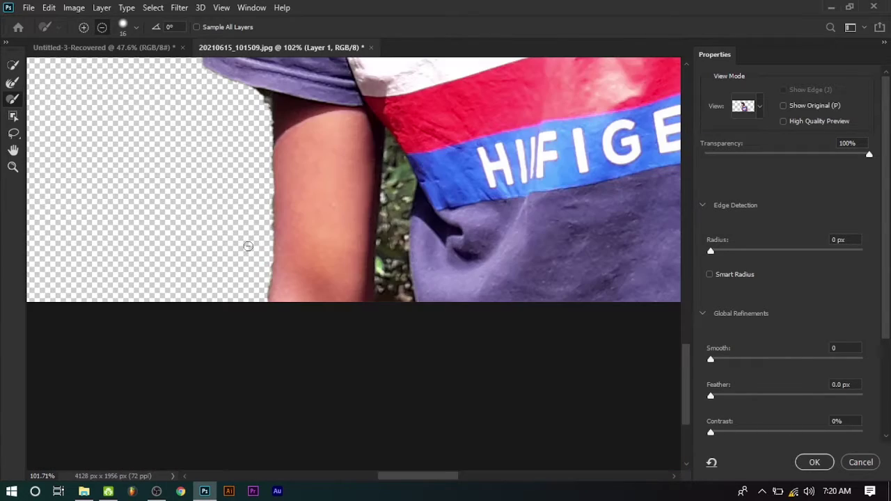
scroll(247, 245, up, 3)
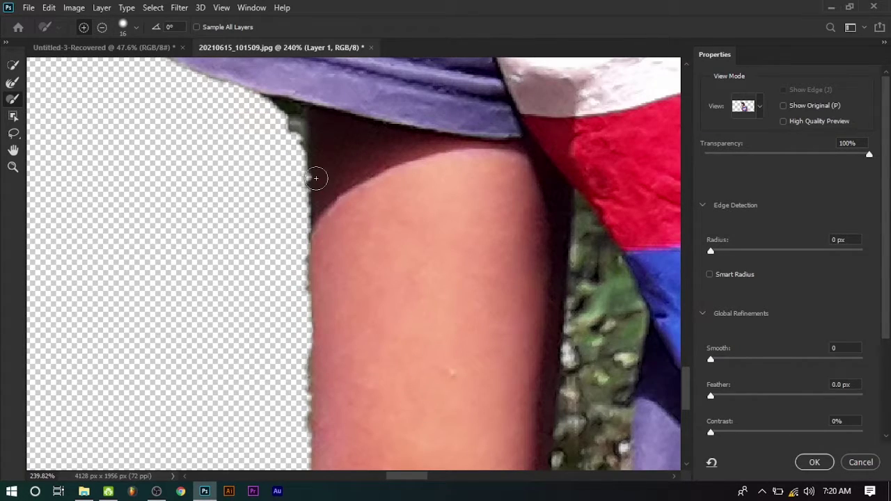
drag(315, 178, 309, 464)
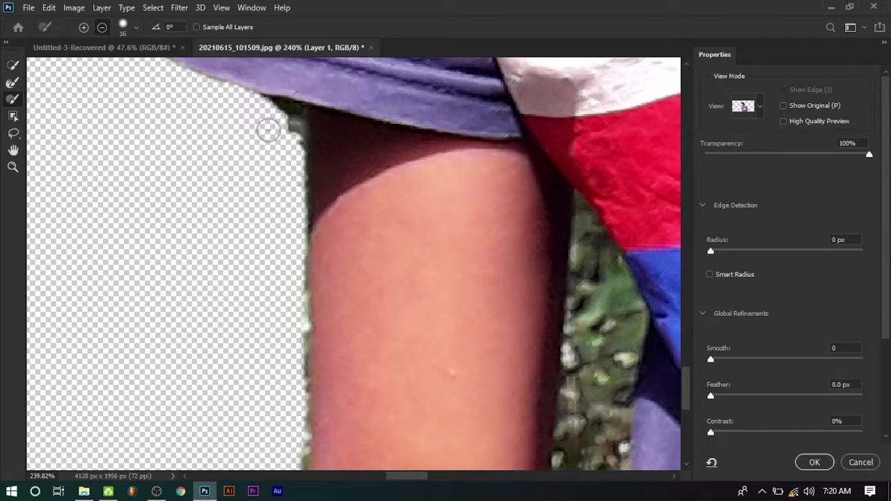
drag(268, 130, 296, 132)
scroll(240, 106, up, 3)
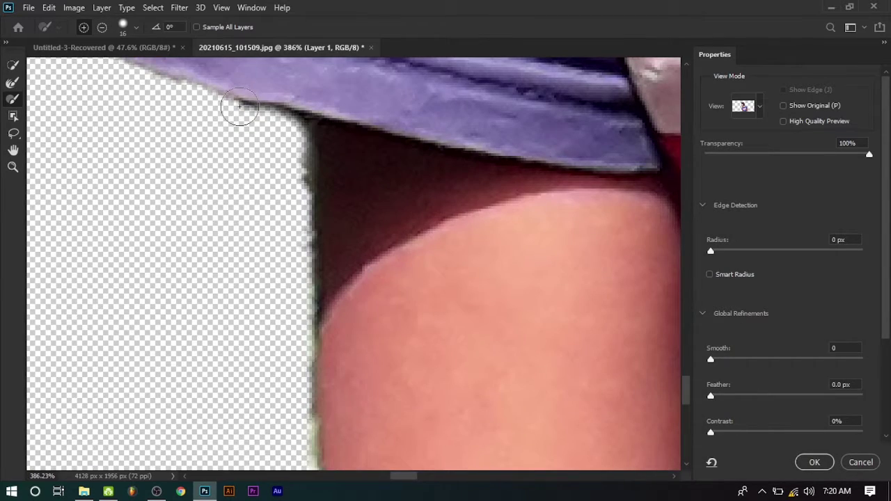
mouse_move(239, 105)
mouse_down()
mouse_move(278, 129)
mouse_move(259, 140)
mouse_up()
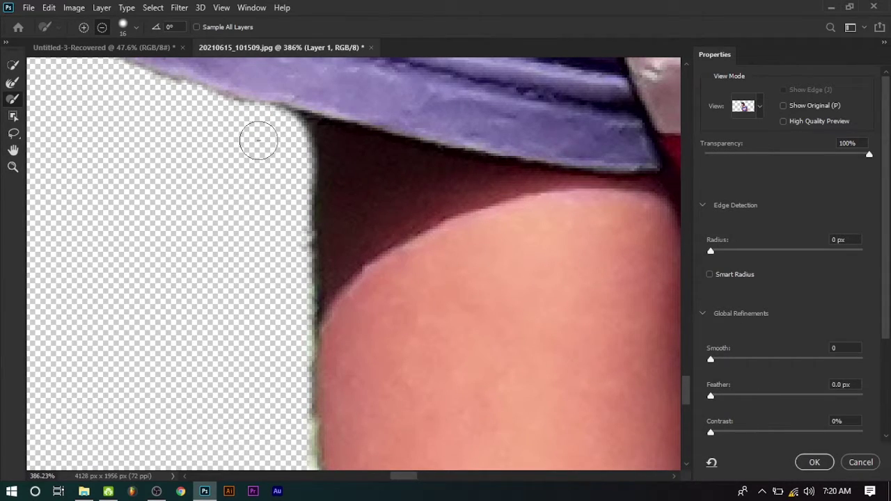
Step: Refine the cut-out edge around the rock strip beside the arm
scroll(299, 302, down, 5)
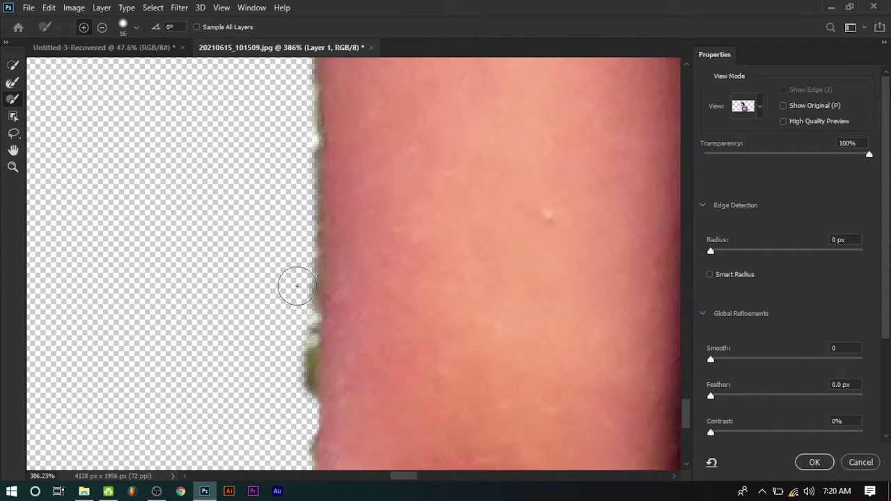
scroll(296, 285, down, 3)
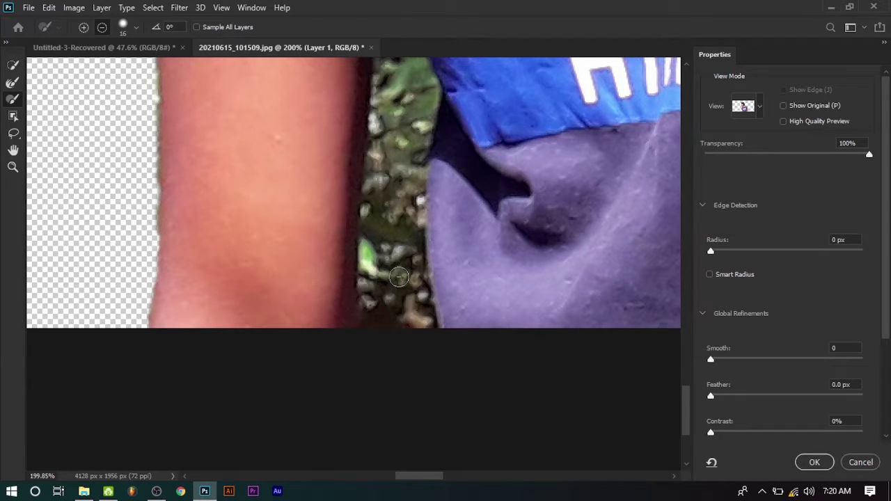
scroll(399, 276, up, 4)
drag(402, 418, 379, 212)
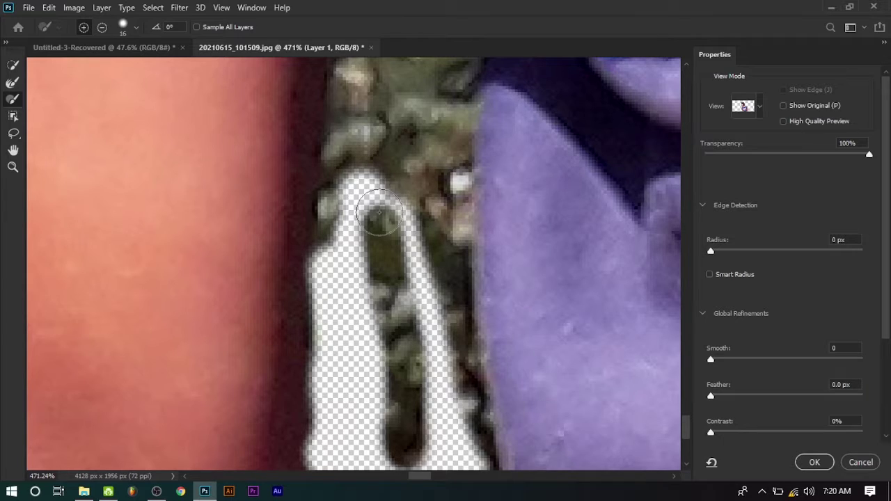
scroll(386, 202, up, 5)
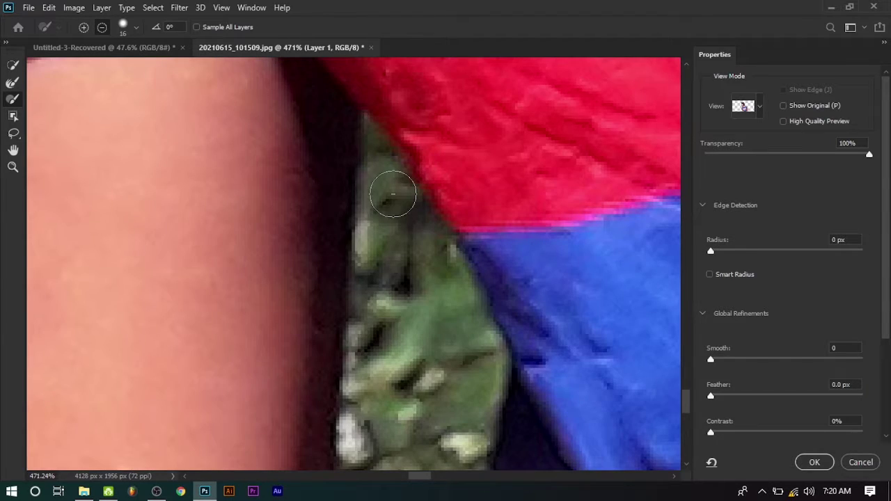
scroll(393, 194, down, 5)
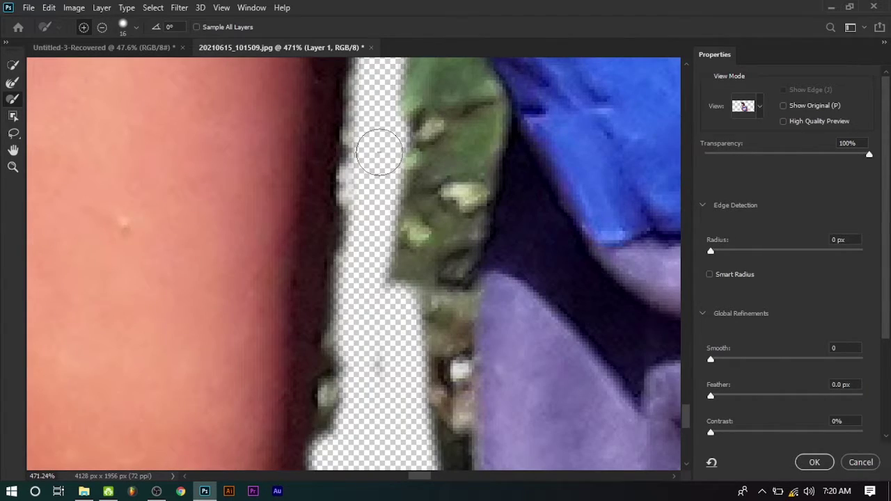
Step: Resize the refine brush and remove the dark olive fringe beside the shirt
drag(318, 139, 312, 229)
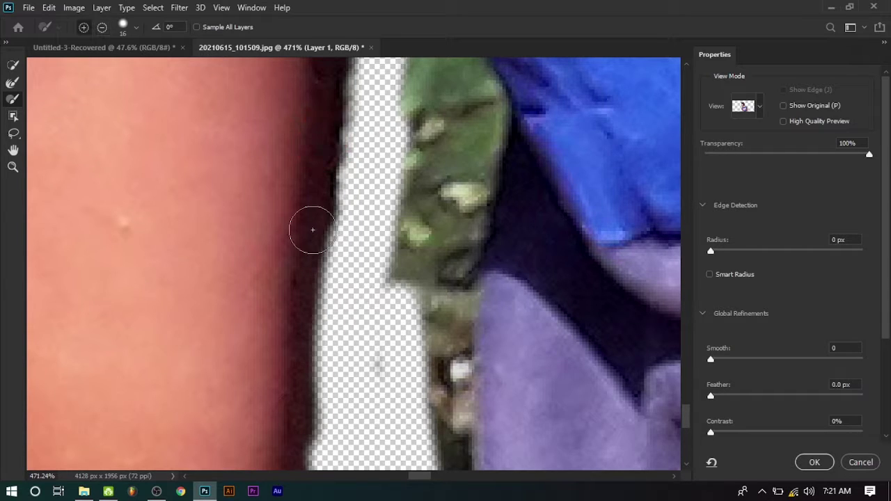
scroll(312, 230, down, 2)
scroll(288, 244, down, 2)
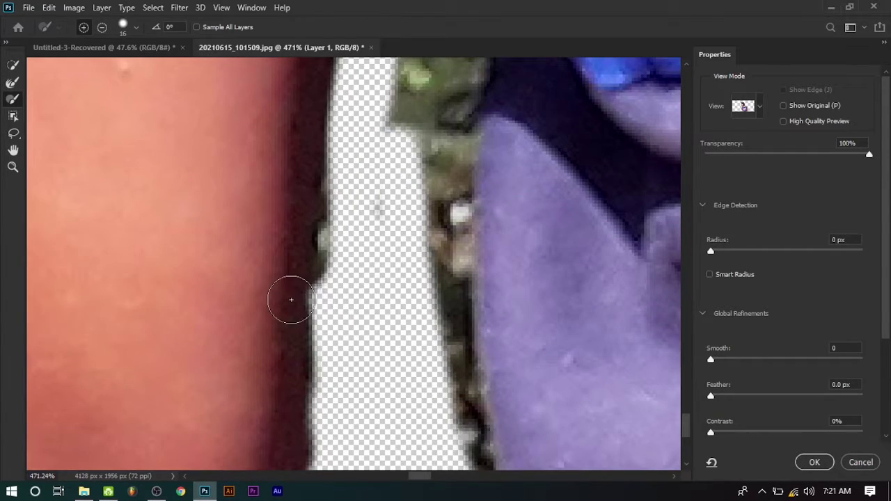
scroll(291, 293, down, 2)
scroll(401, 159, down, 1)
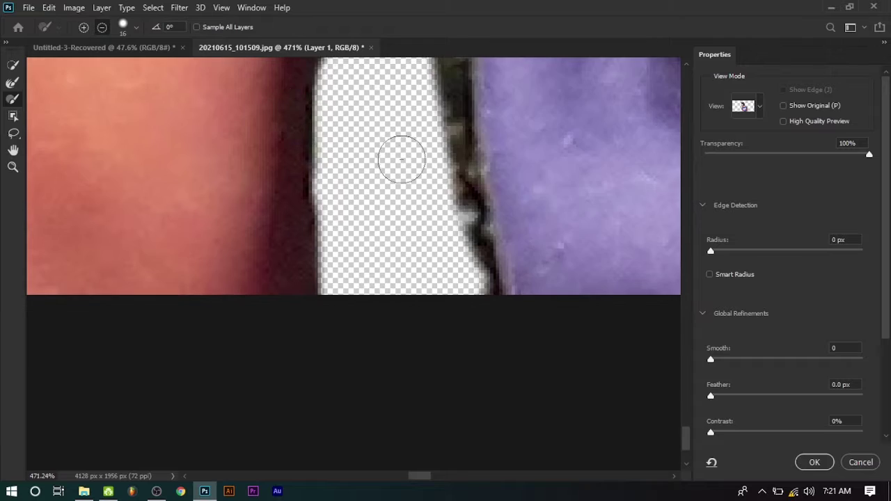
scroll(402, 159, up, 1)
scroll(362, 161, up, 2)
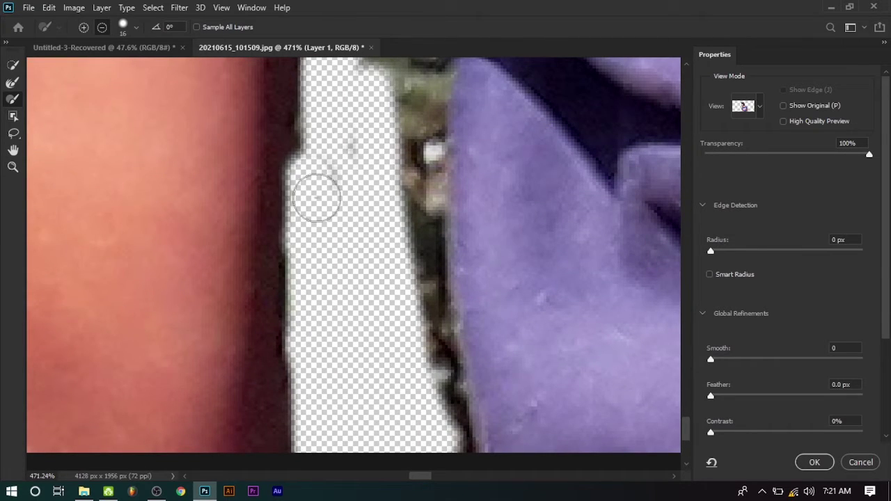
drag(399, 268, 459, 456)
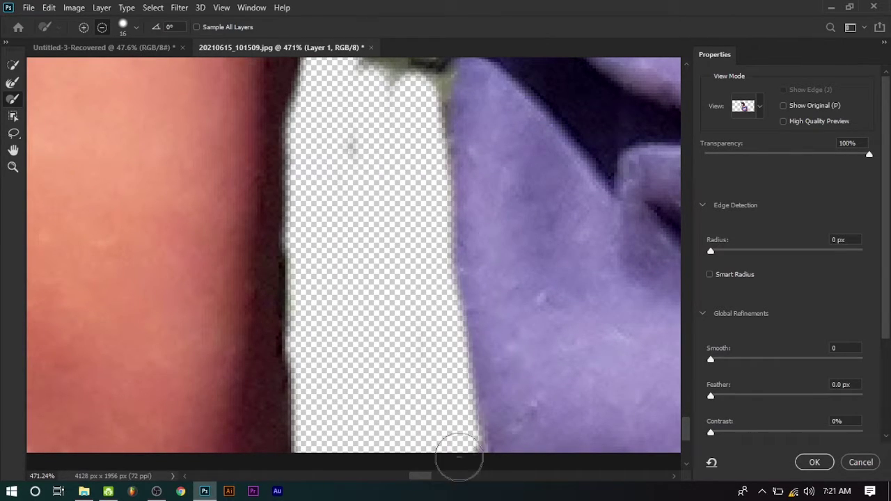
Step: Erase the green leaf remnants between the arm and shirt
scroll(362, 125, up, 2)
scroll(378, 150, up, 1)
scroll(381, 173, up, 1)
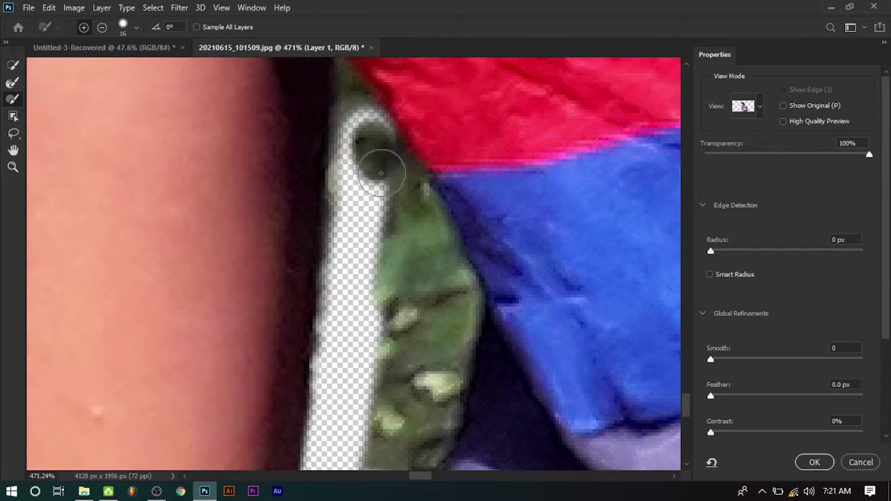
mouse_move(380, 173)
mouse_down()
mouse_move(352, 182)
mouse_move(358, 165)
mouse_move(345, 277)
mouse_up()
scroll(346, 277, down, 2)
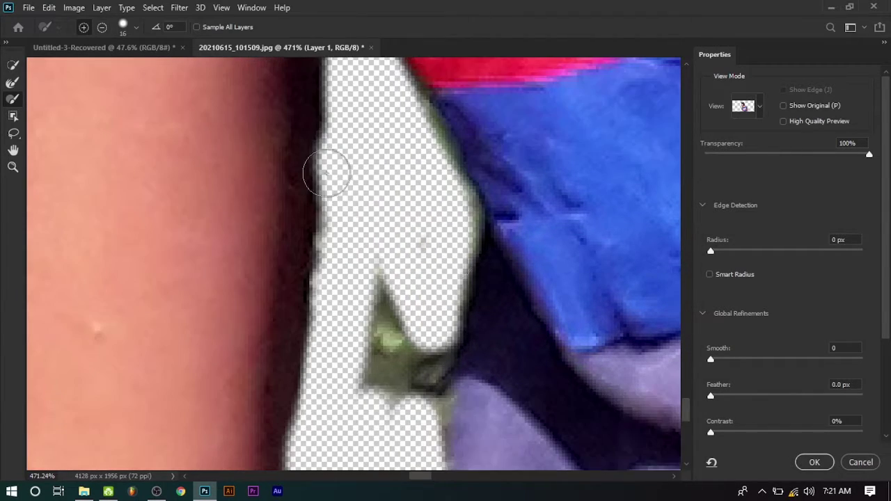
mouse_move(325, 174)
mouse_down()
mouse_move(428, 372)
mouse_move(423, 145)
mouse_move(410, 123)
mouse_up()
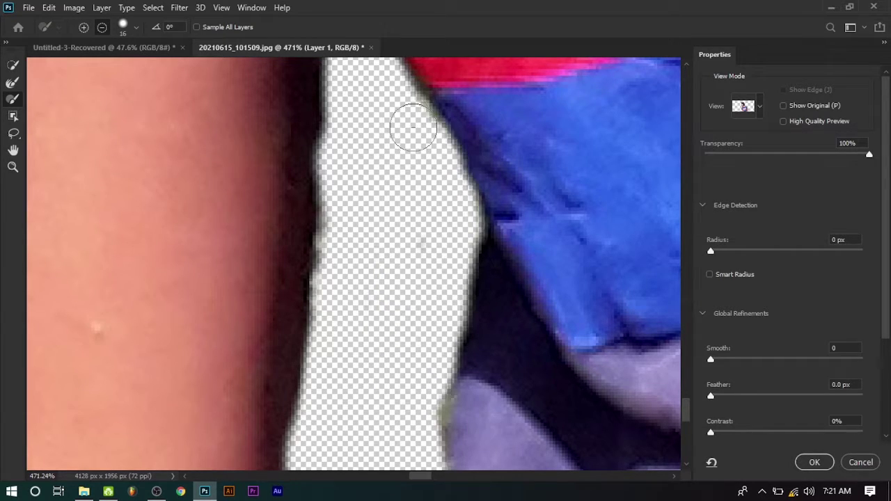
scroll(409, 123, up, 3)
Step: Shrink the Refine Edge Brush and clean the fringe along the top-left edge
right_click(367, 178)
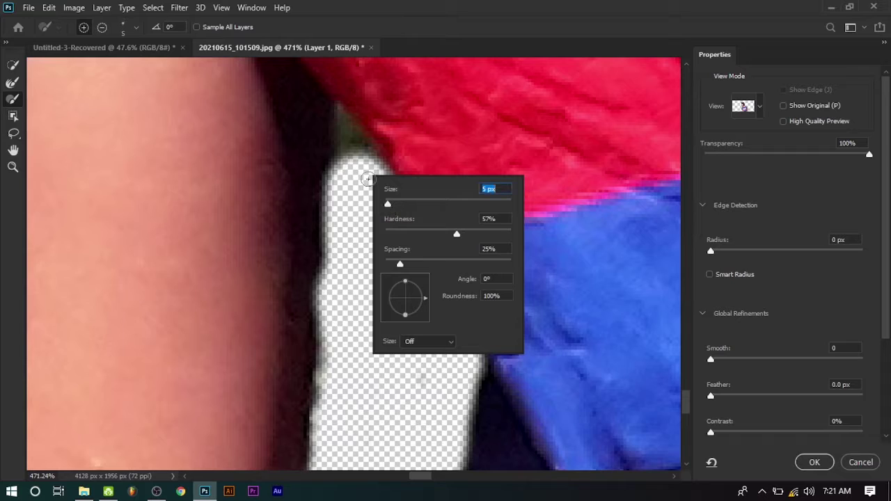
key(Return)
mouse_move(368, 178)
mouse_down()
mouse_move(332, 249)
mouse_move(338, 139)
mouse_move(426, 240)
mouse_up()
Step: Fit the whole cut-out on screen and refine the right arm's edge downward
key(ctrl+0)
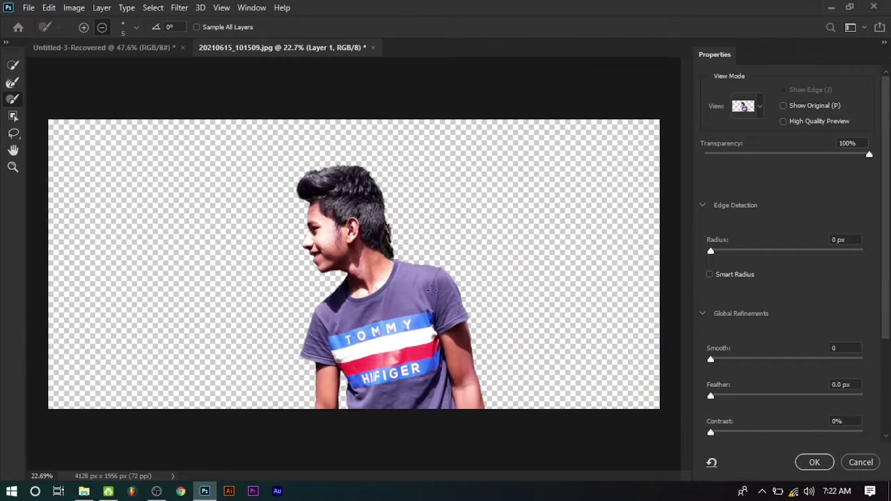
scroll(431, 290, up, 3)
scroll(477, 312, up, 3)
scroll(477, 313, up, 2)
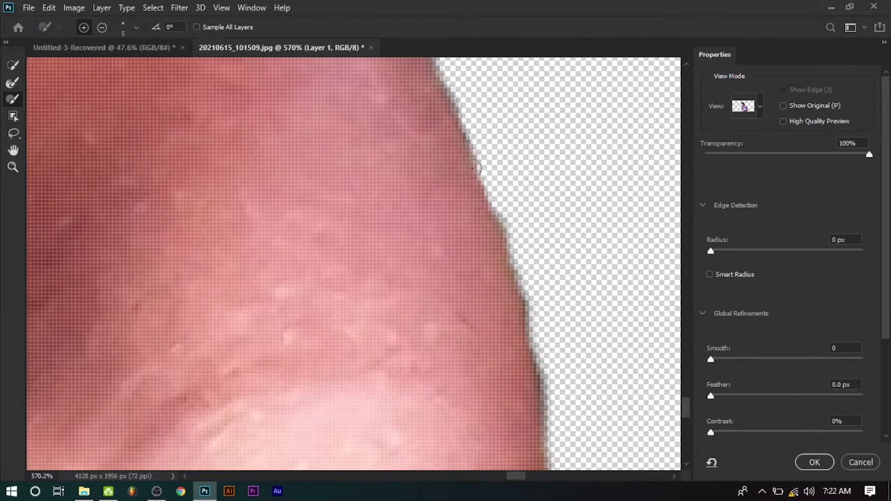
scroll(540, 376, down, 2)
scroll(549, 313, down, 2)
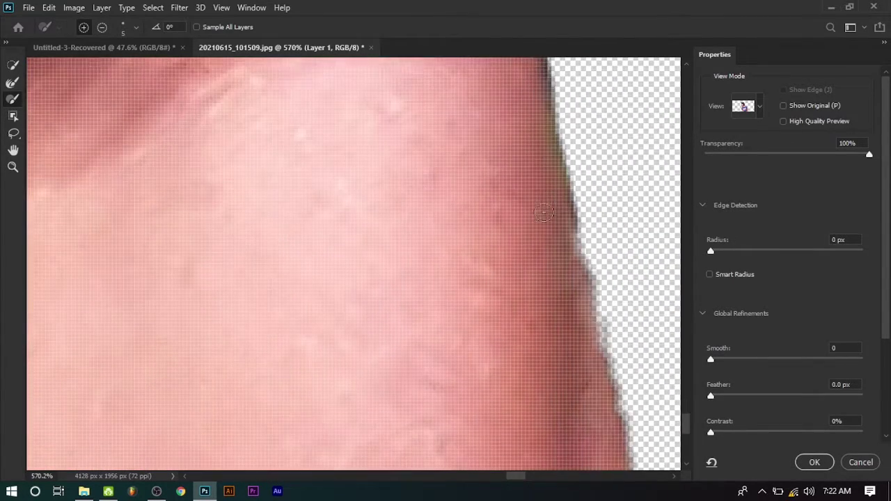
mouse_move(543, 212)
mouse_down()
mouse_move(585, 268)
mouse_move(639, 467)
mouse_up()
scroll(626, 418, down, 2)
scroll(611, 318, down, 2)
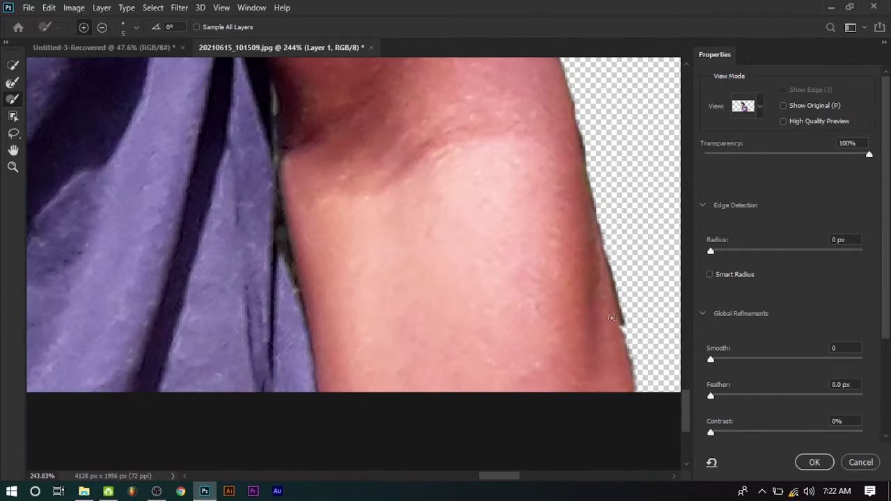
scroll(616, 323, up, 2)
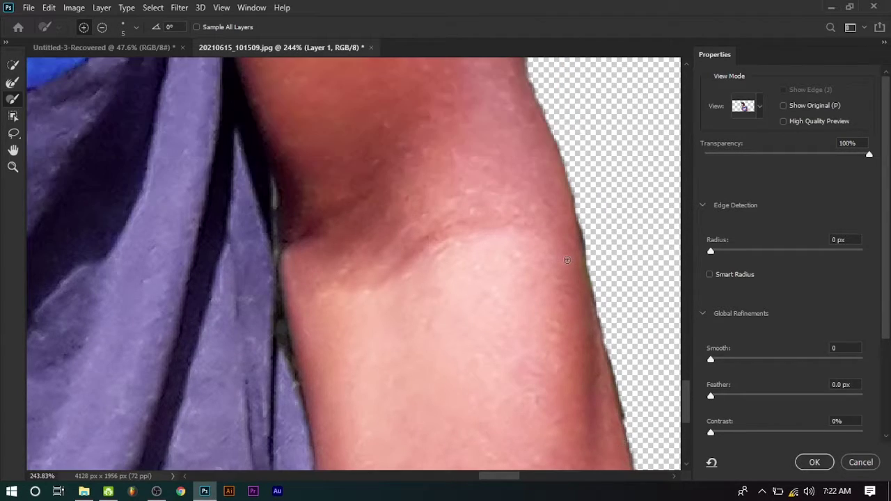
scroll(617, 323, up, 2)
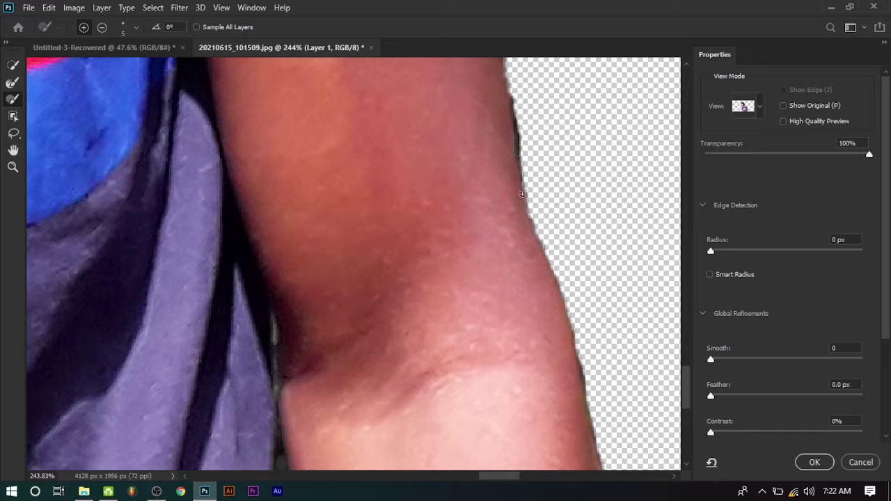
scroll(529, 209, up, 2)
scroll(529, 209, up, 2)
Step: Resize the brush and paint twice more along the right sleeve and arm edge
right_click(498, 132)
drag(473, 148, 505, 341)
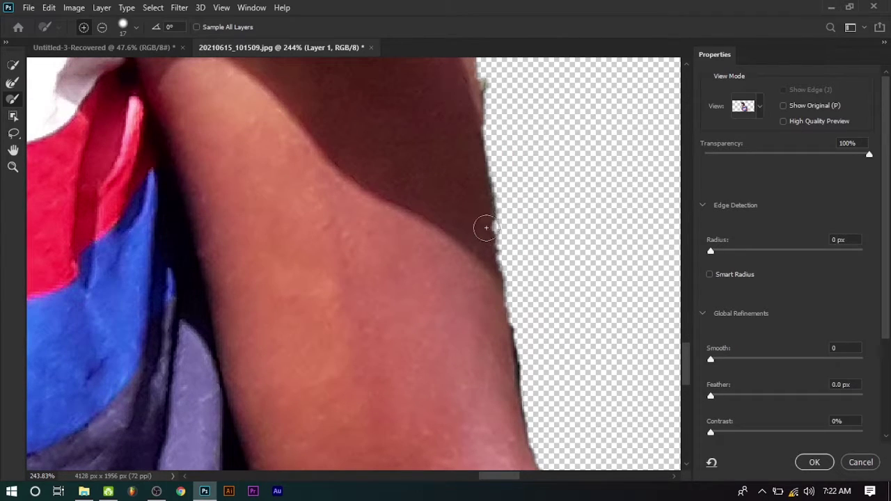
scroll(480, 222, up, 2)
scroll(478, 149, up, 2)
mouse_move(432, 142)
mouse_down()
mouse_move(459, 209)
mouse_move(495, 470)
mouse_up()
scroll(421, 66, up, 1)
scroll(421, 66, up, 2)
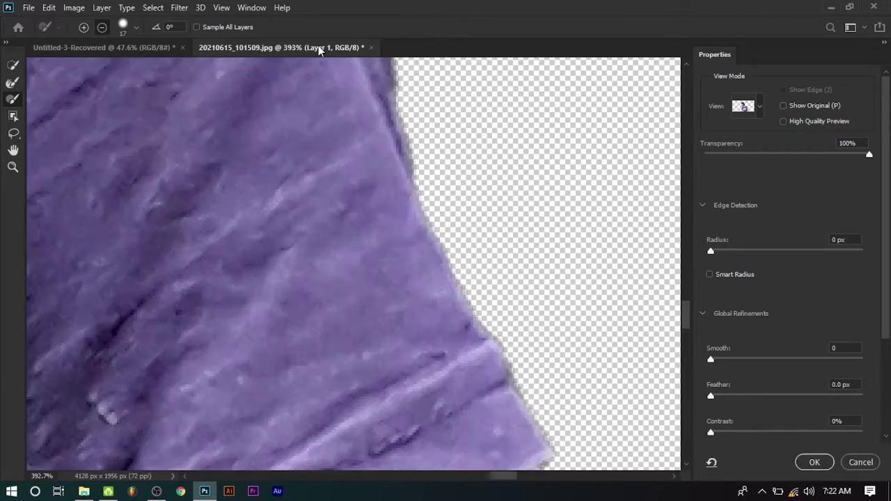
scroll(320, 55, down, 3)
scroll(289, 152, down, 2)
Step: Refine the hair and ear edge and erase the dark foliage beside the hair
scroll(289, 152, down, 2)
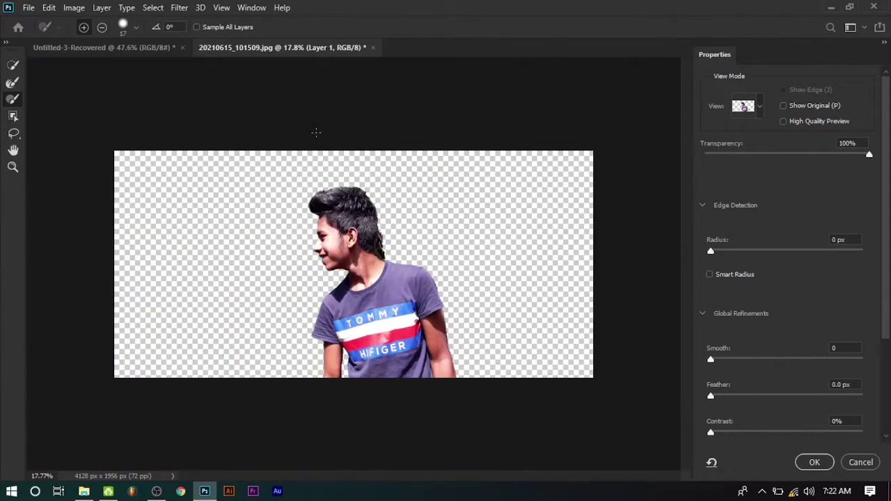
scroll(316, 132, up, 3)
scroll(297, 172, up, 1)
scroll(296, 172, up, 3)
mouse_move(296, 171)
mouse_down()
mouse_move(299, 320)
mouse_move(314, 269)
mouse_move(285, 235)
mouse_move(304, 157)
mouse_move(266, 254)
mouse_move(267, 159)
mouse_move(258, 278)
mouse_move(314, 143)
mouse_up()
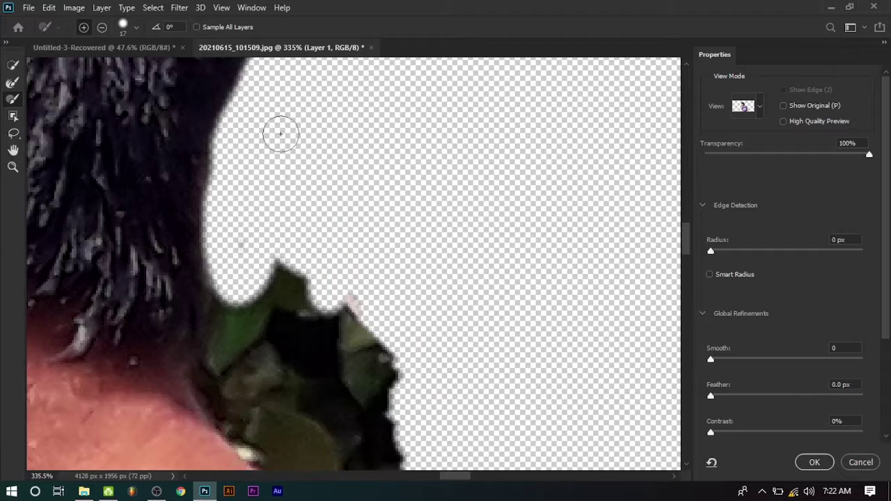
scroll(335, 250, down, 3)
scroll(335, 251, up, 5)
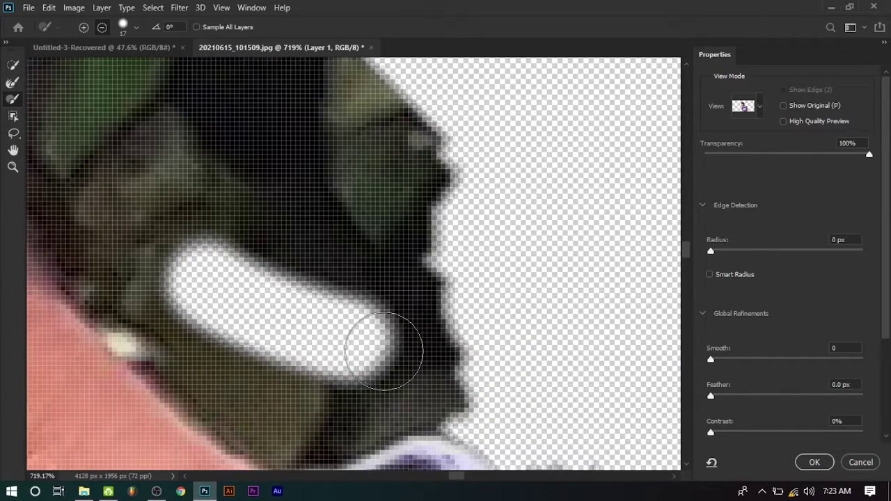
mouse_move(378, 348)
mouse_down()
mouse_move(437, 139)
mouse_move(378, 40)
mouse_up()
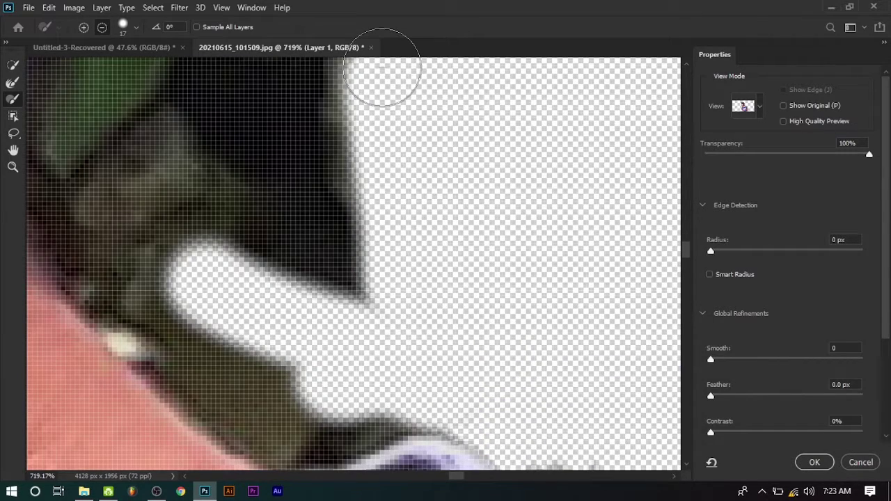
scroll(228, 172, down, 3)
Step: Enlarge the Refine Edge Brush to 54 and clear the dark foliage behind the neck
right_click(228, 173)
click(253, 176)
click(223, 137)
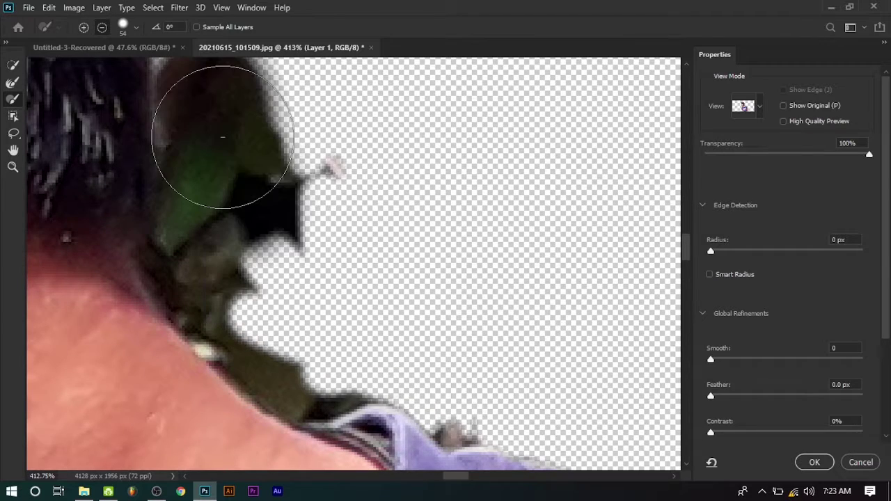
drag(223, 137, 264, 294)
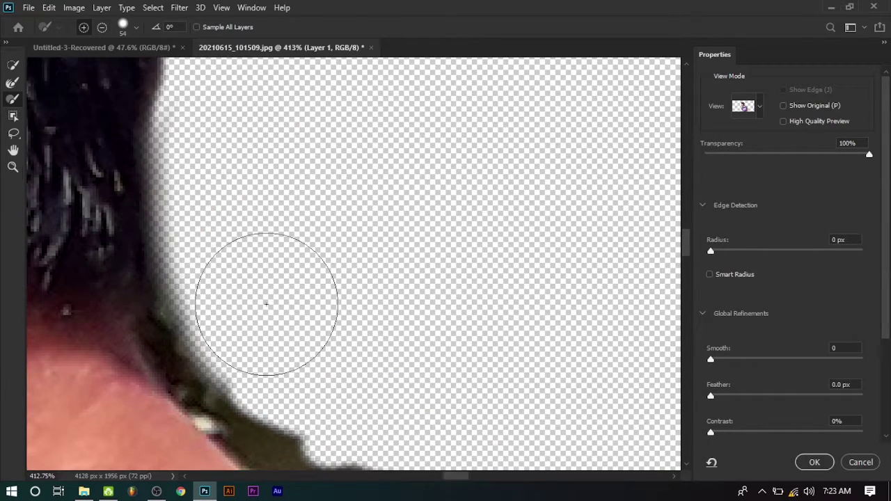
scroll(291, 263, down, 1)
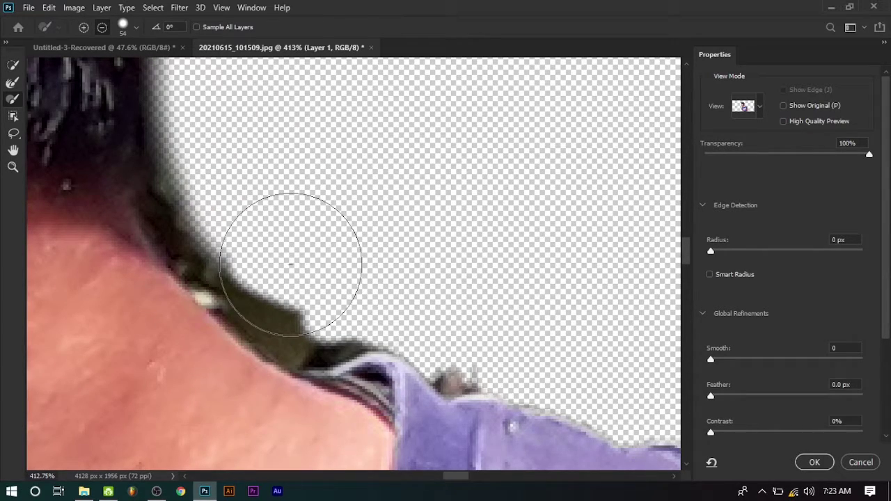
scroll(291, 263, down, 1)
Step: With the brush back at 17, remove the fringe along the neck, shoulder and head's right edge
right_click(229, 151)
click(241, 180)
click(166, 144)
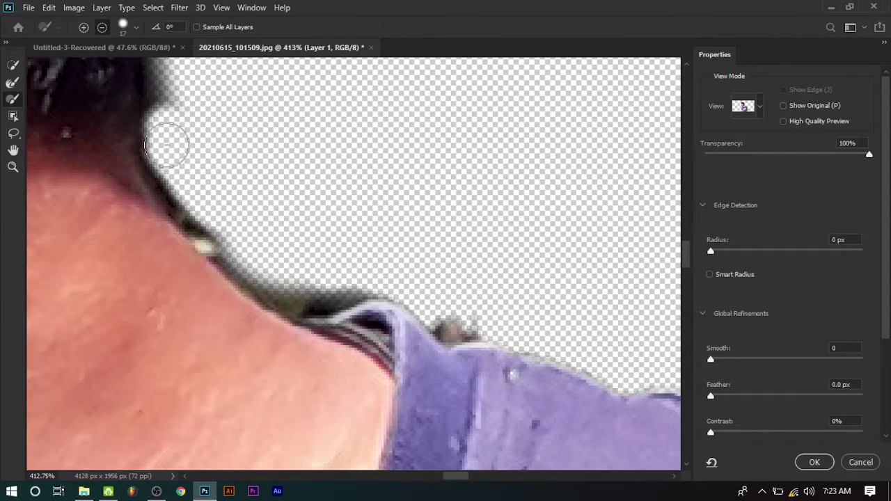
drag(167, 145, 446, 314)
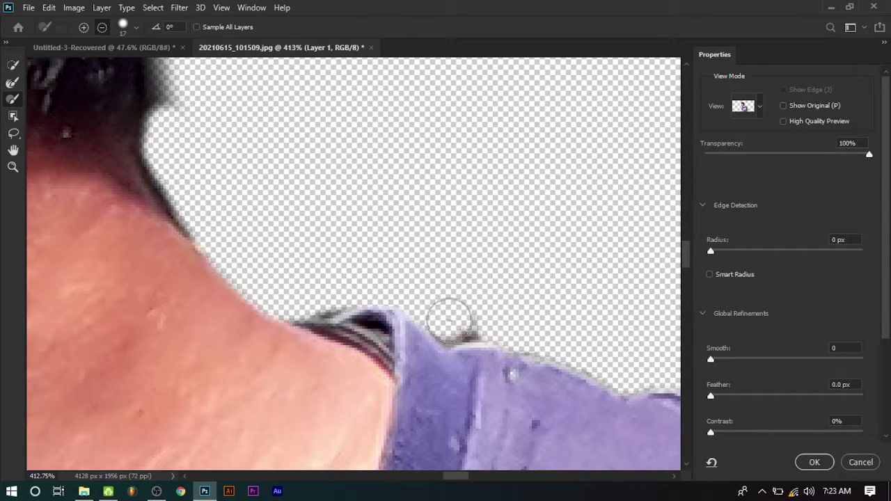
scroll(184, 198, down, 4)
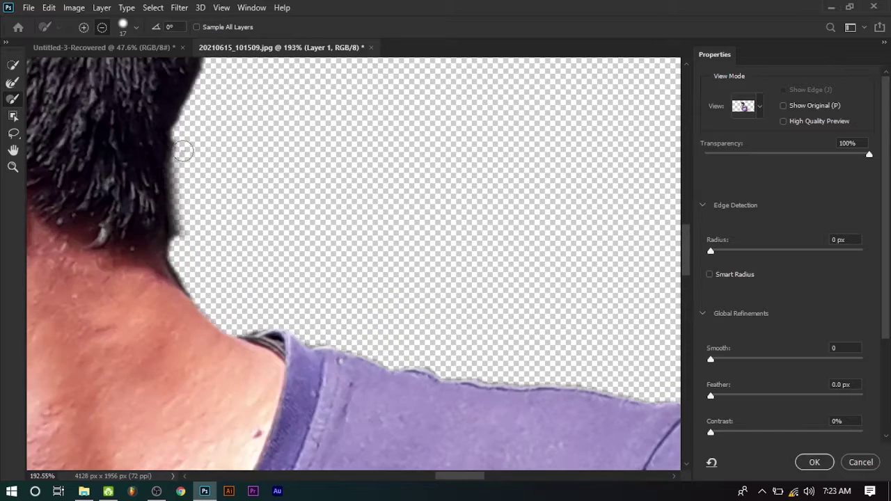
drag(184, 199, 208, 77)
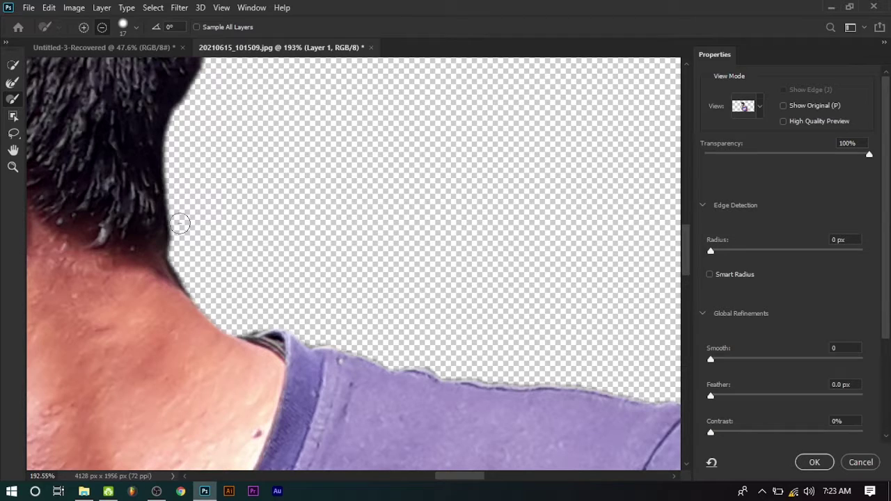
mouse_move(180, 223)
mouse_down()
mouse_move(172, 237)
mouse_move(195, 224)
mouse_up()
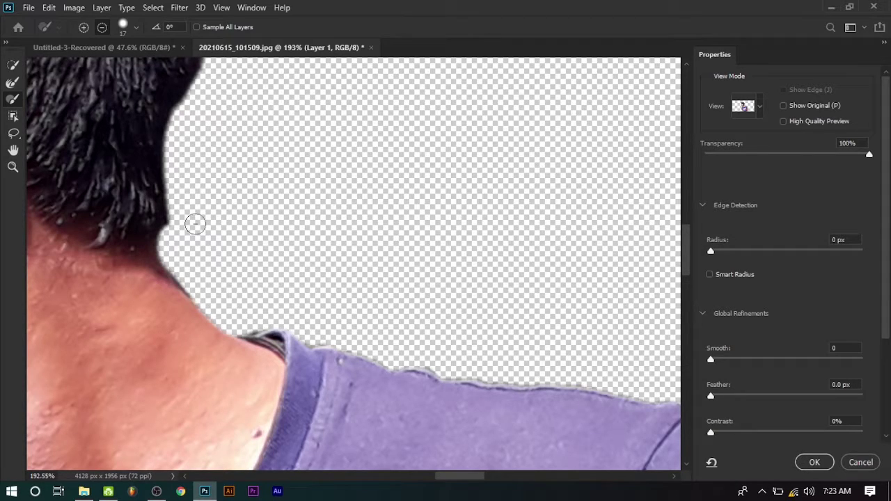
scroll(195, 223, down, 5)
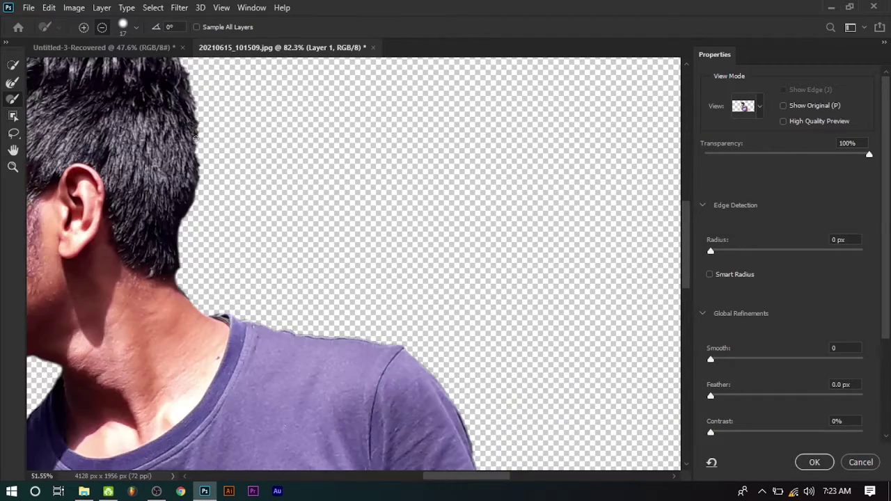
scroll(311, 273, down, 5)
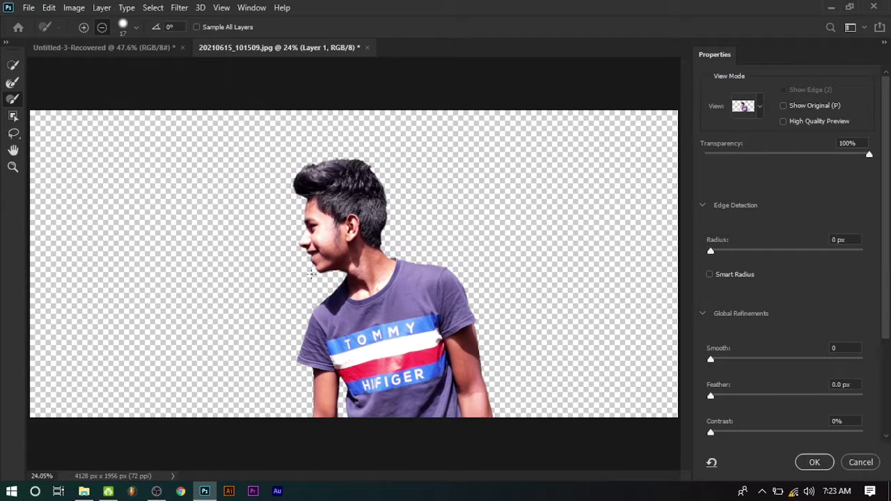
scroll(348, 237, up, 4)
scroll(247, 177, down, 2)
scroll(247, 177, down, 2)
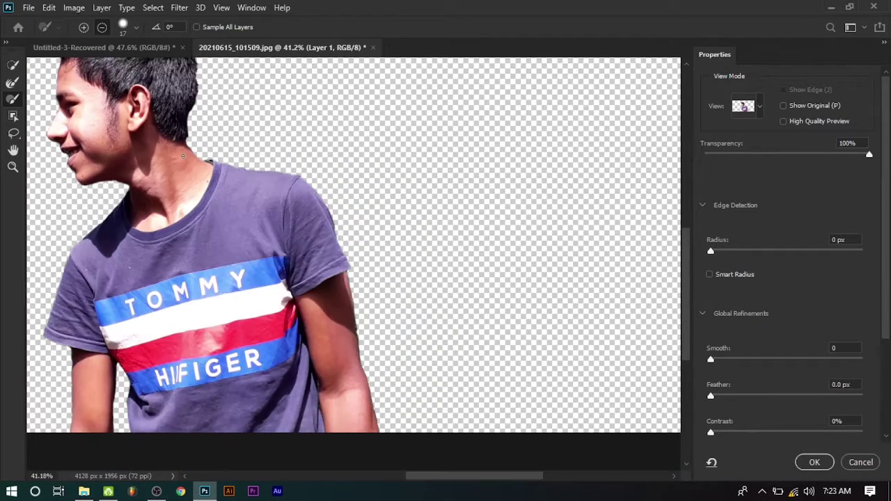
scroll(257, 186, down, 2)
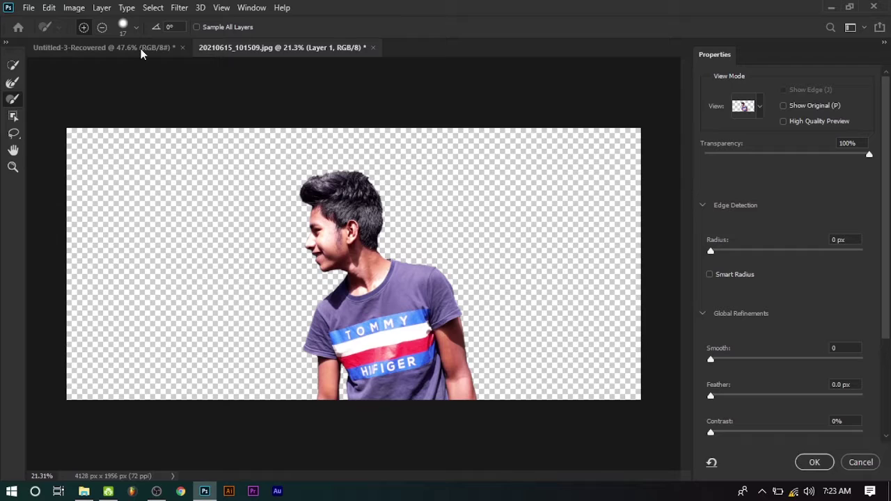
scroll(348, 238, down, 1)
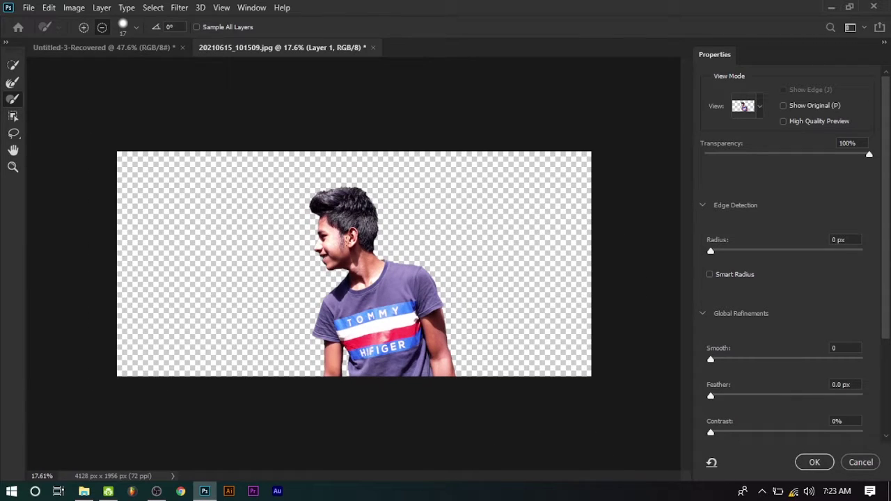
Step: Apply the refined edge and copy the selected boy onto new Layer 2 with Ctrl+J
key(l)
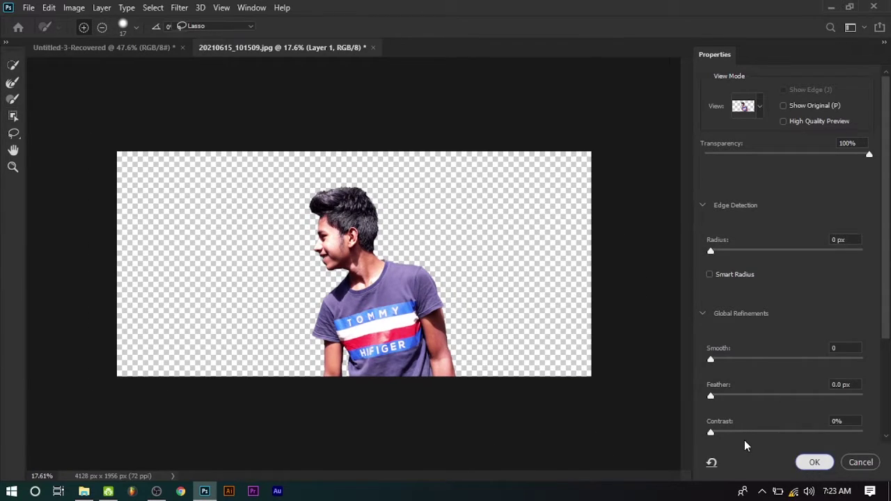
key(Return)
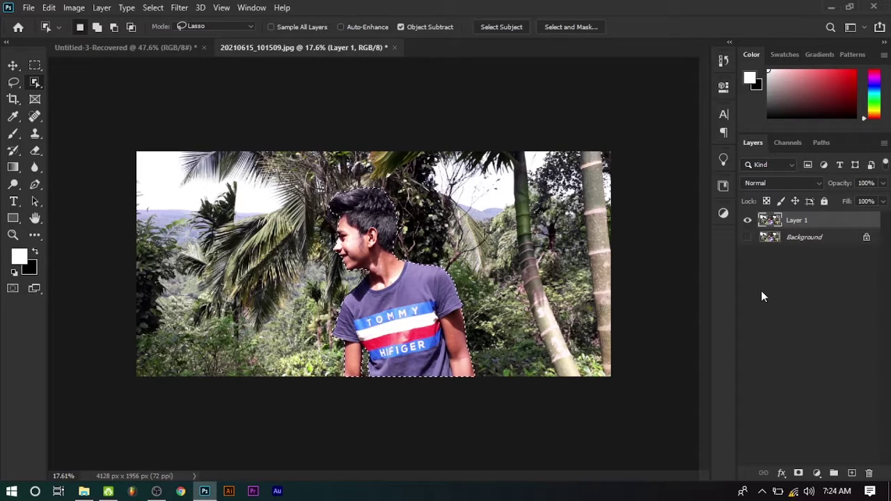
key(ctrl+j)
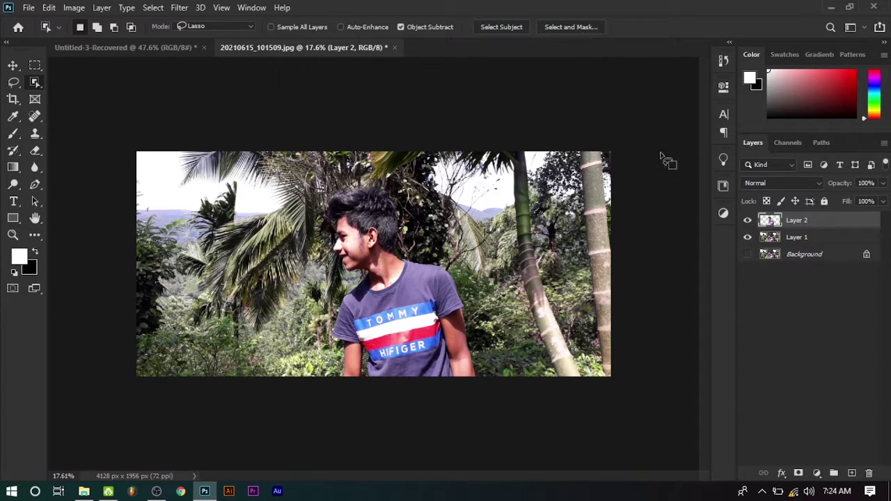
Step: Check the cut-out by toggling layer visibility, hide Layer 2 and load its outline as a selection
click(747, 239)
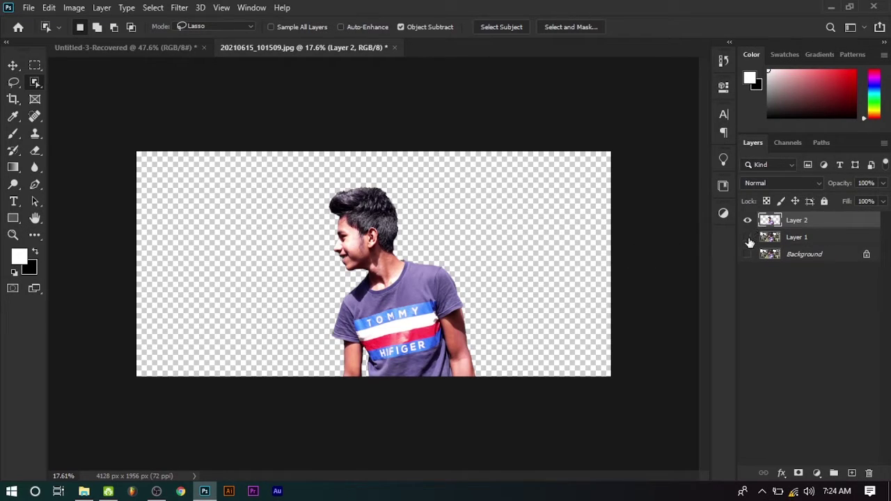
click(748, 238)
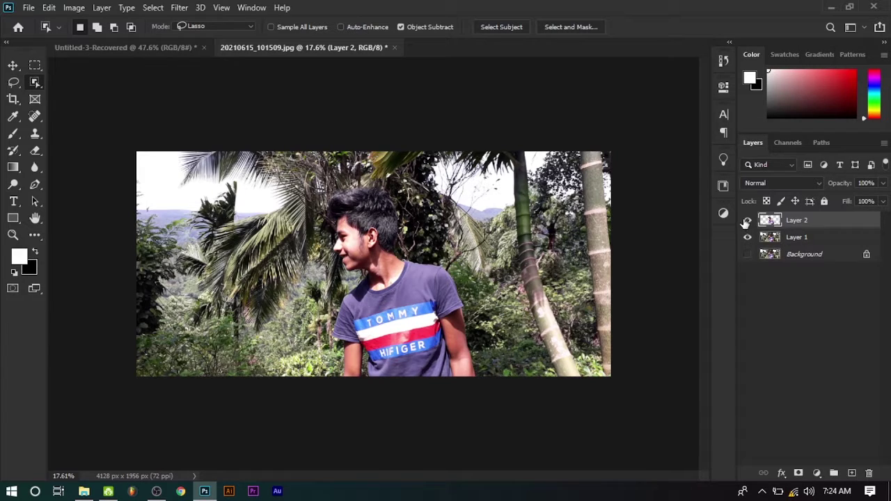
click(747, 220)
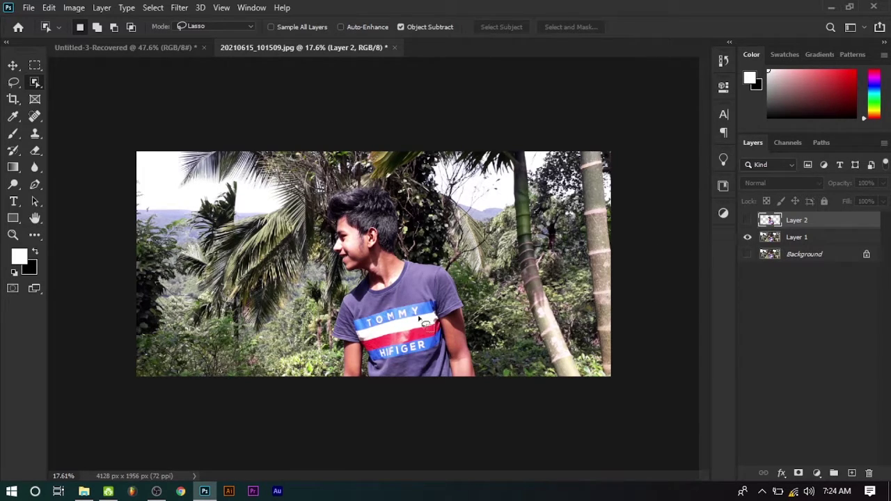
click(749, 219)
ctrl+click(769, 220)
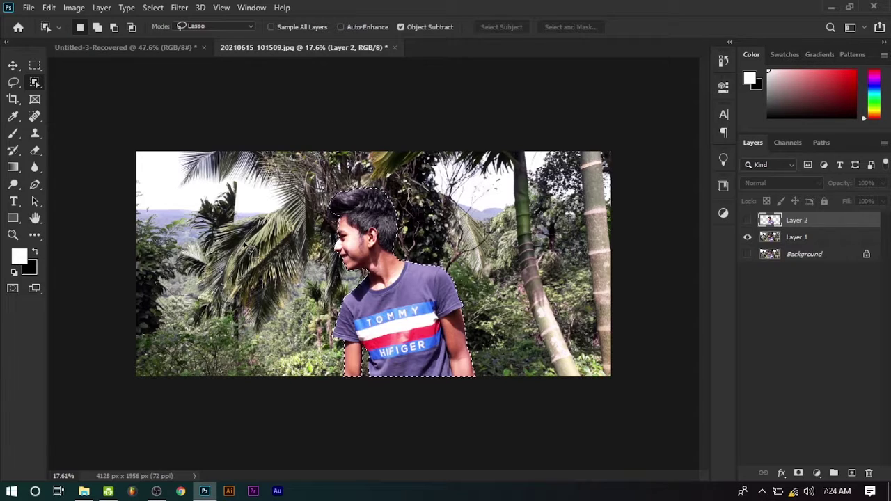
Step: Fill the boy's selection on Layer 1 with Content-Aware fill in Normal mode
click(29, 8)
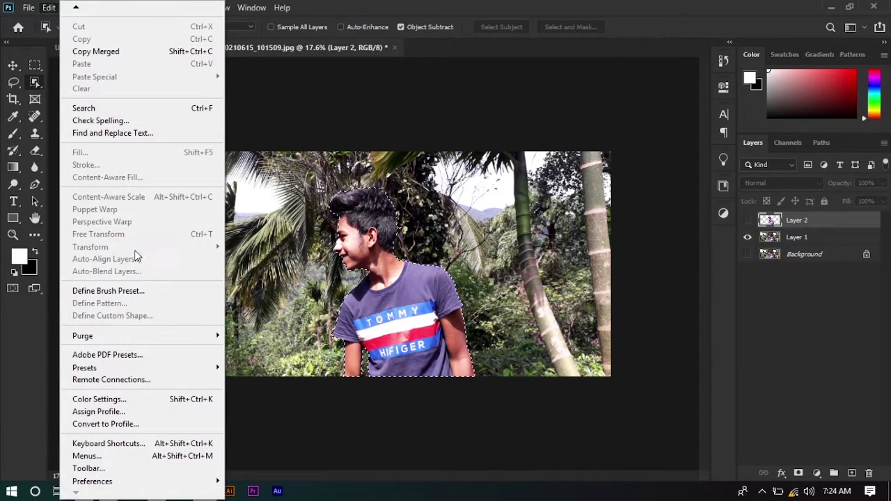
click(590, 380)
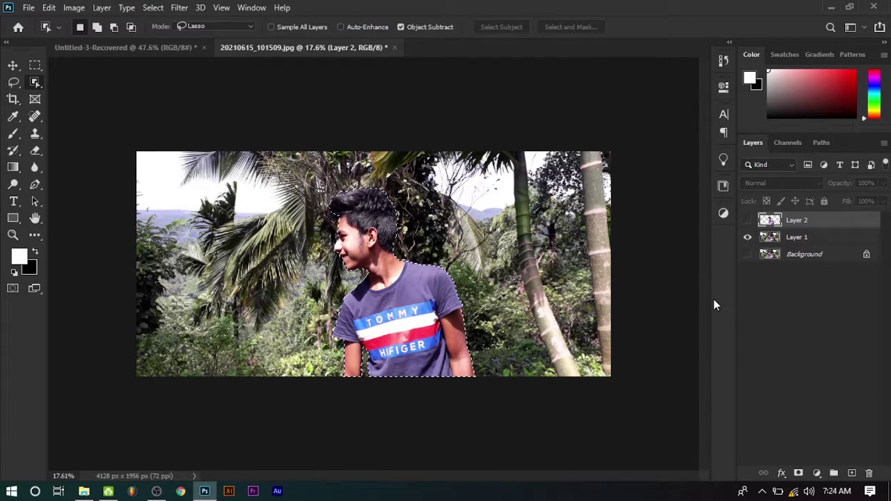
click(799, 238)
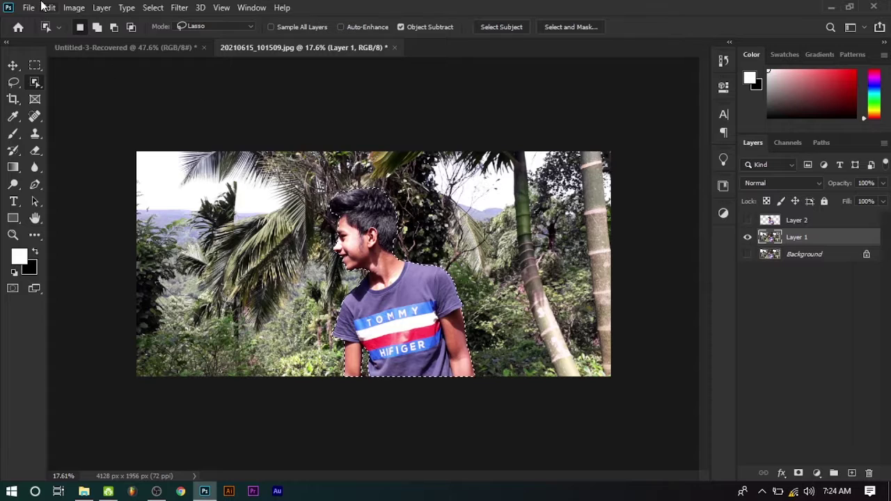
click(47, 7)
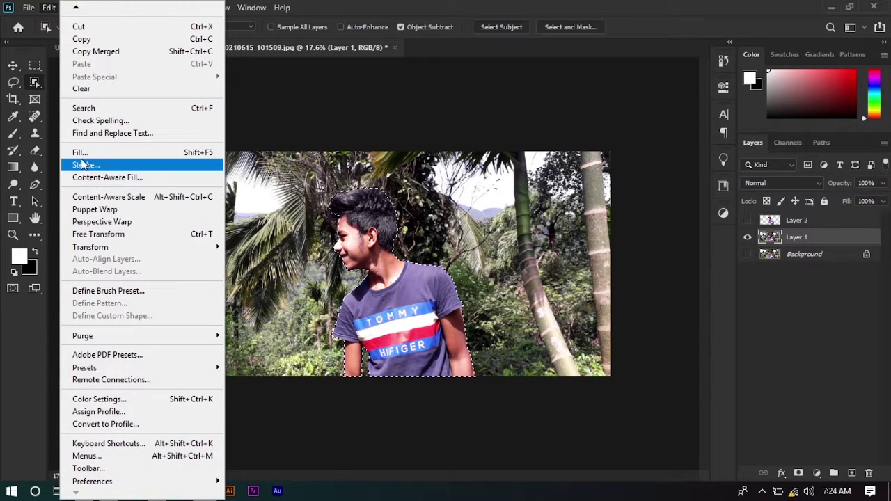
click(114, 152)
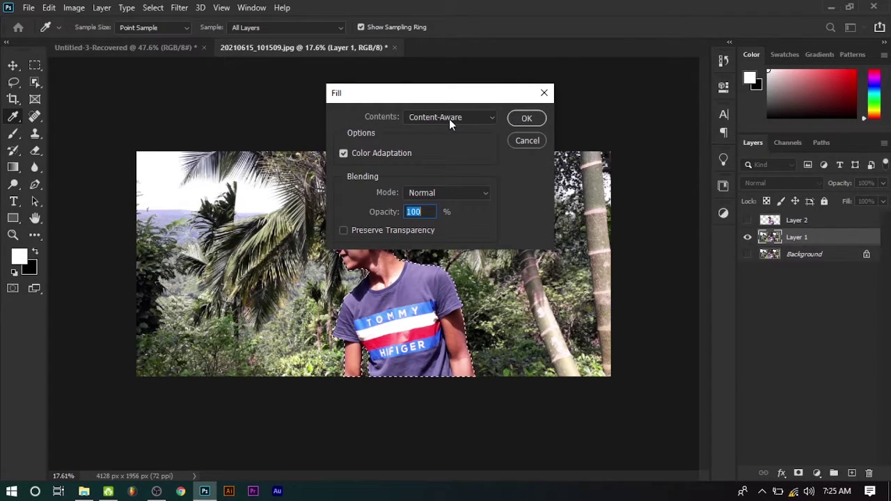
click(423, 194)
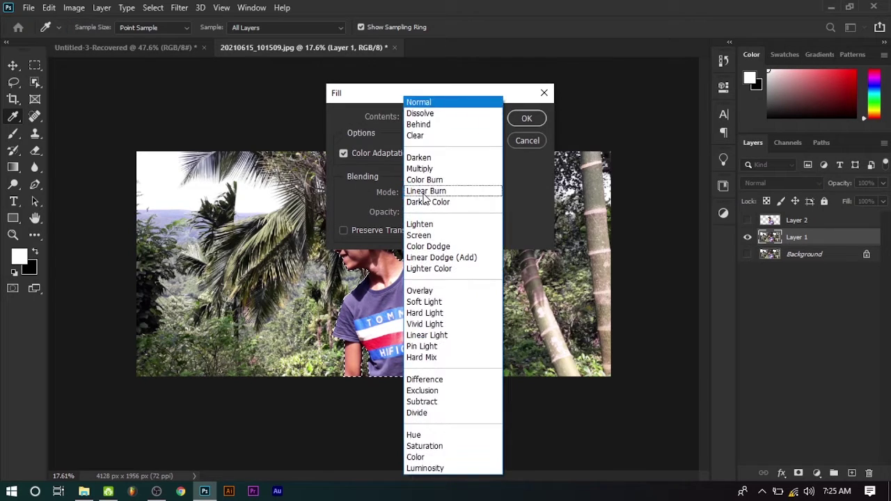
click(423, 192)
click(424, 189)
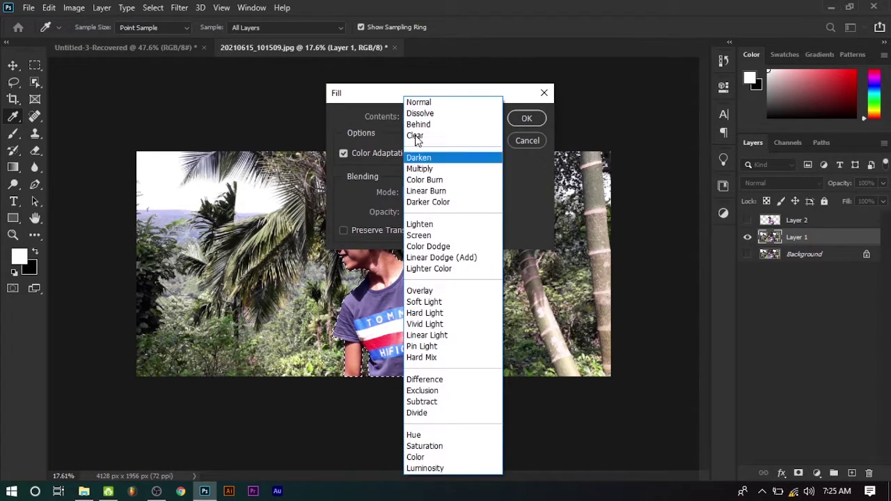
click(422, 103)
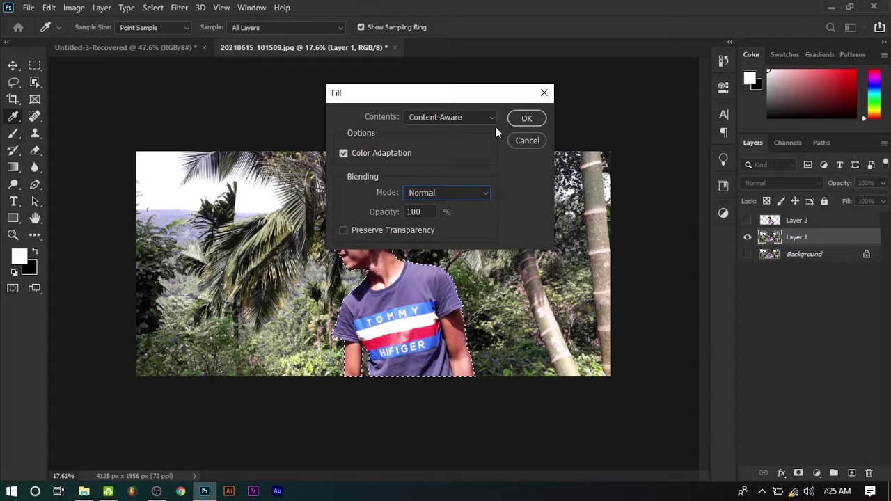
click(529, 118)
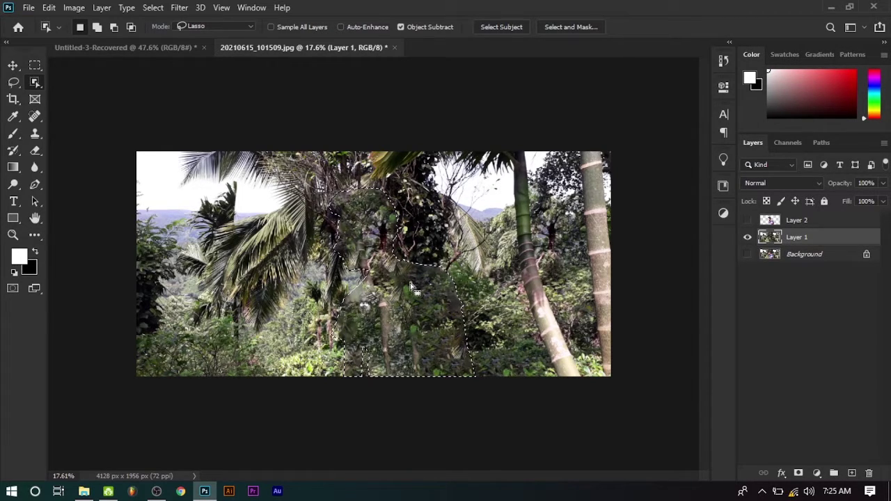
Step: Deselect the filled area and bring up the Filter menu
key(ctrl+d)
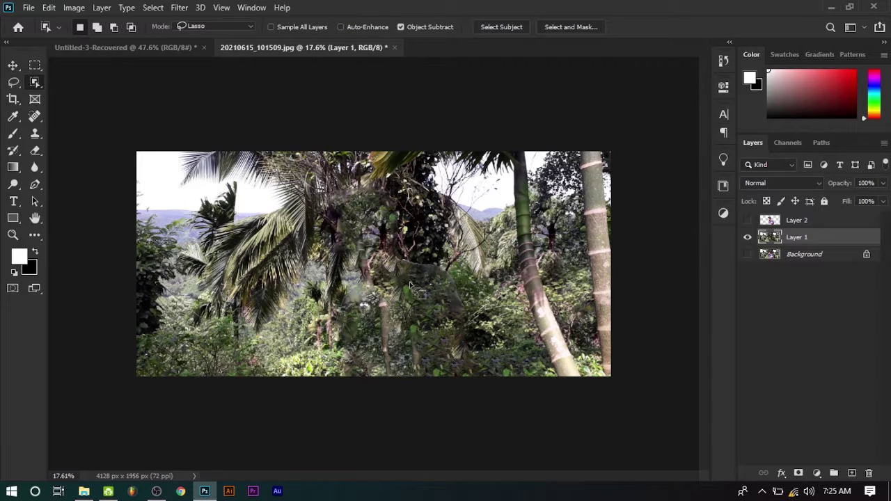
scroll(386, 261, up, 2)
scroll(382, 259, down, 3)
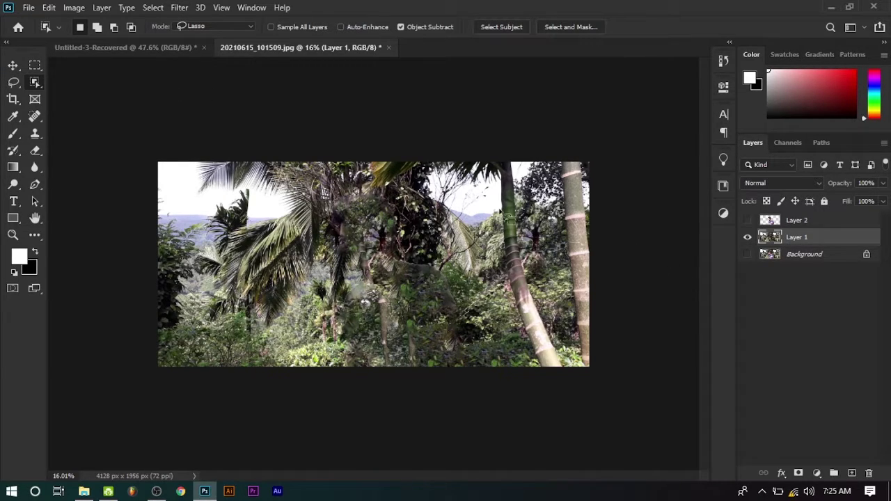
click(178, 8)
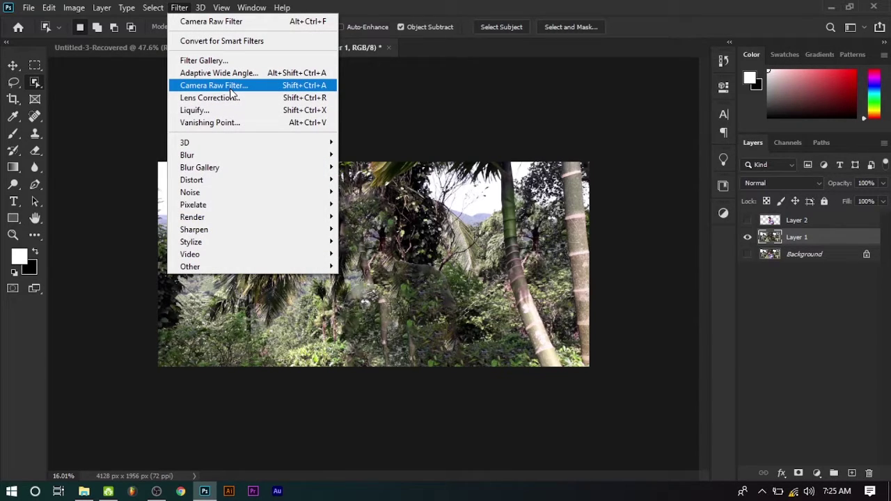
mouse_move(209, 155)
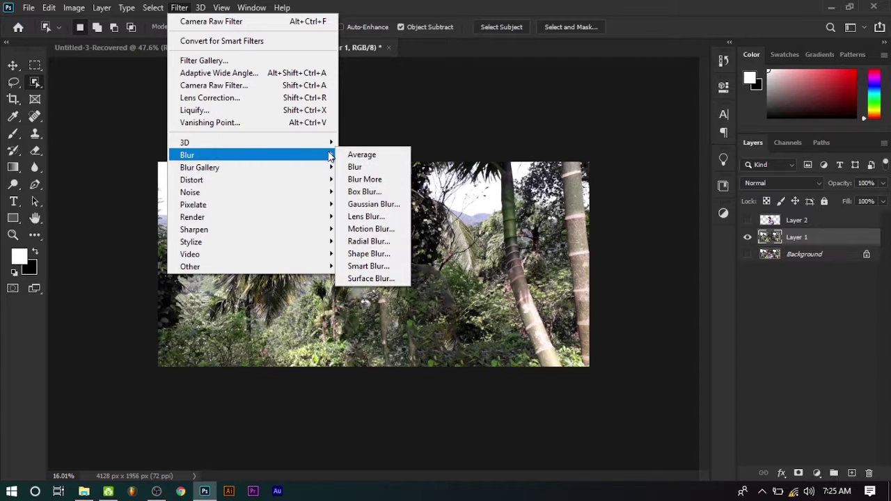
Step: Apply Lens Blur to Layer 1 with radius 100 and specular brightness 17
click(359, 218)
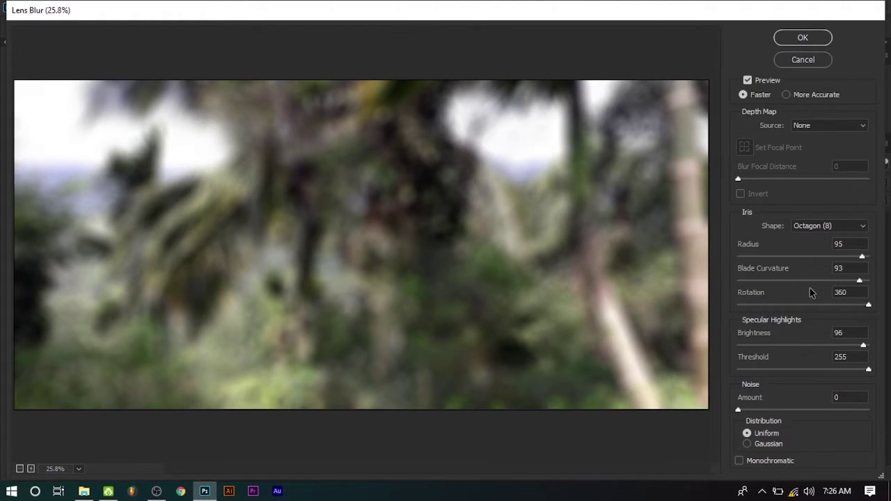
click(744, 257)
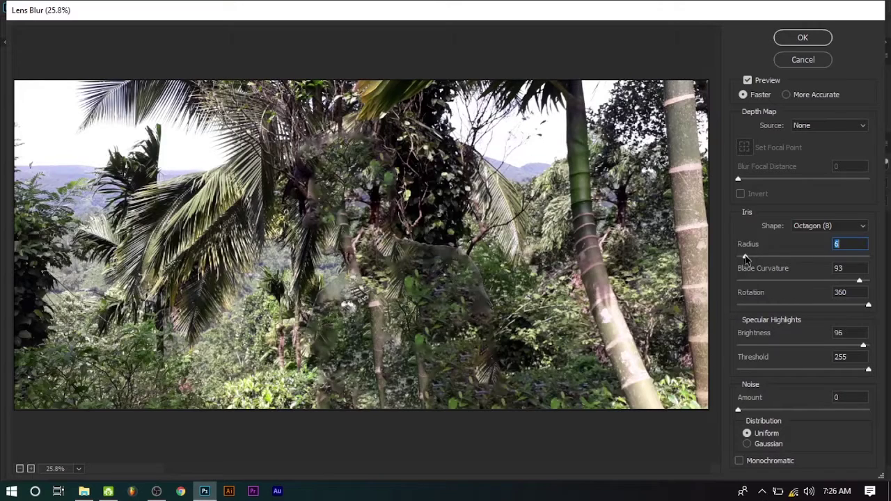
mouse_move(744, 257)
mouse_down()
mouse_move(735, 257)
mouse_move(765, 265)
mouse_move(869, 256)
mouse_up()
key(Tab)
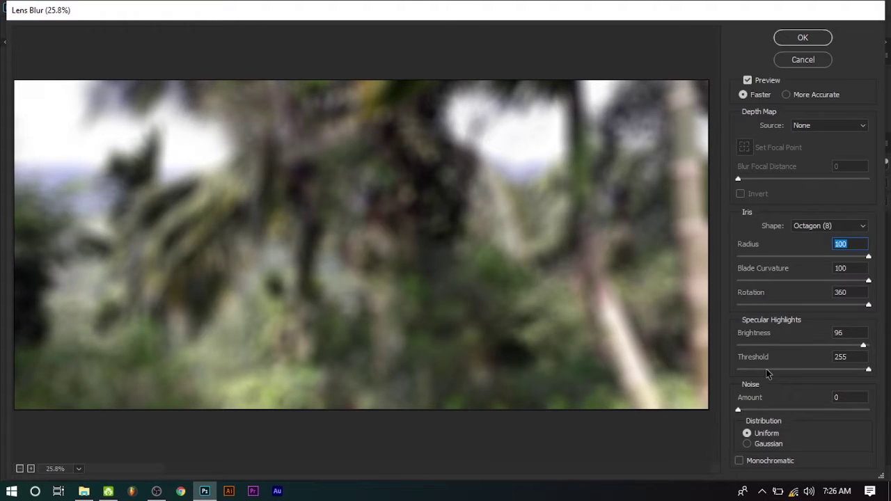
click(758, 346)
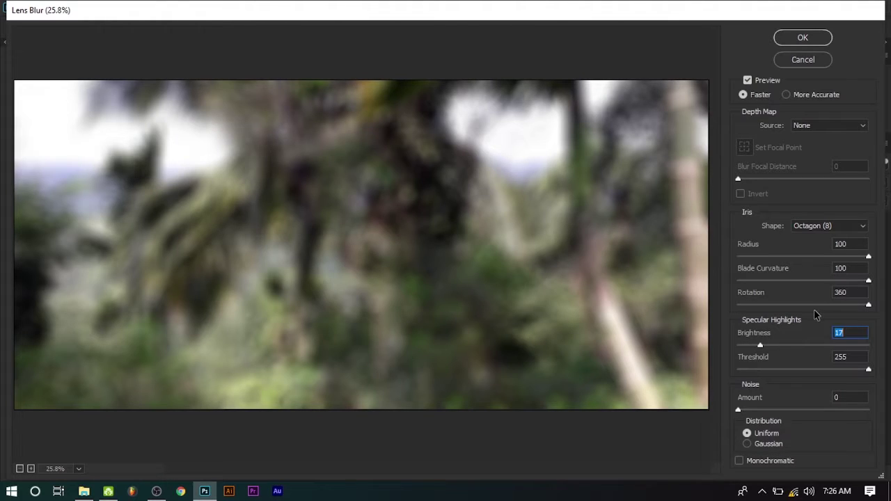
click(803, 38)
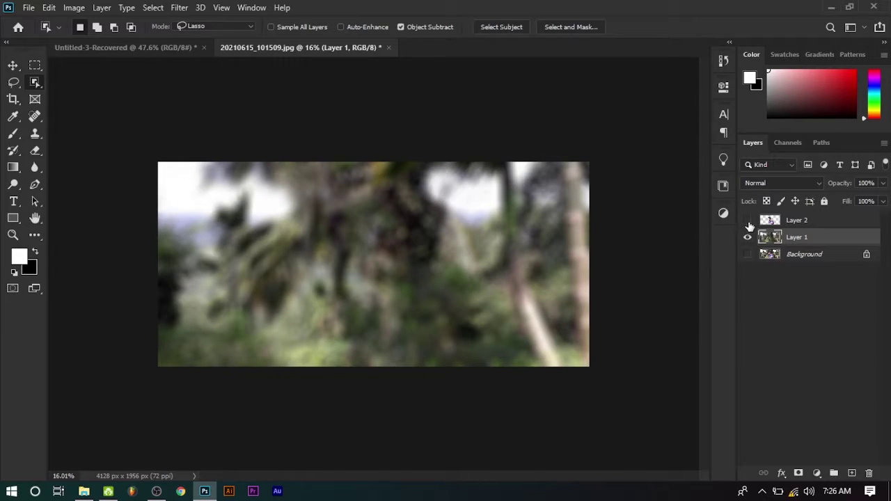
Step: Make Layer 2 visible over the blurred jungle and zoom in on the boy's jaw edge
click(747, 220)
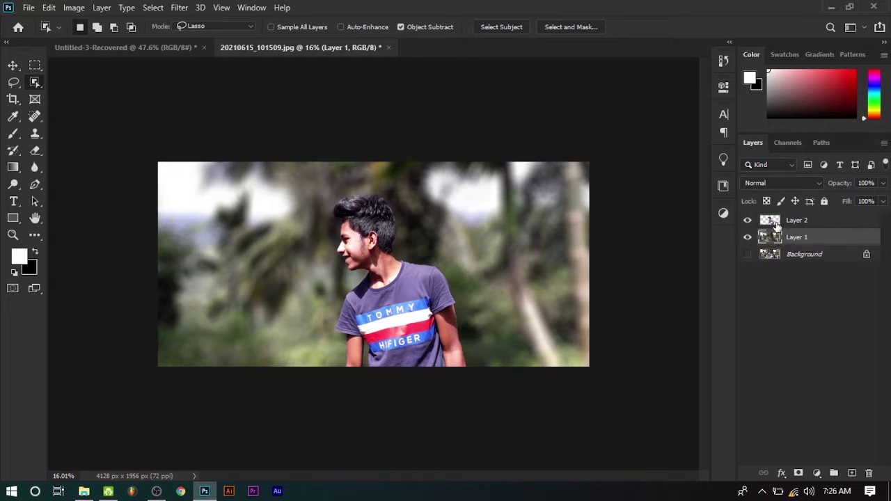
scroll(282, 284, up, 5)
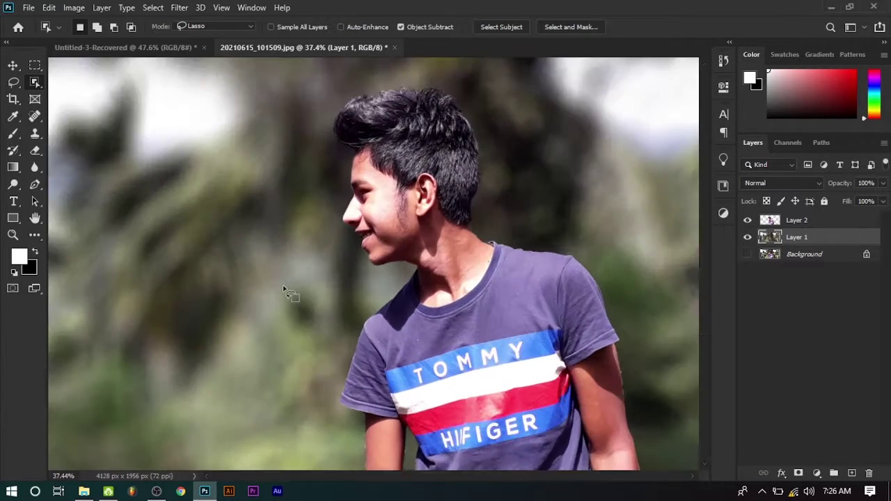
scroll(459, 216, up, 2)
scroll(230, 270, up, 2)
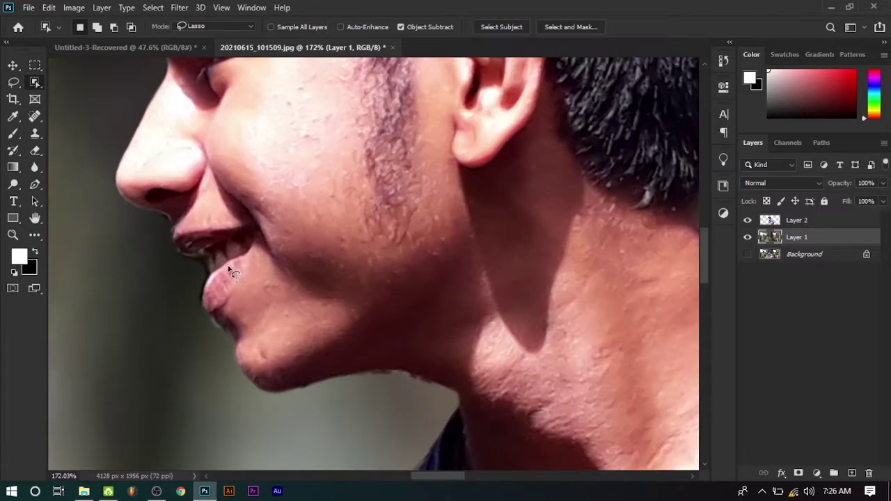
scroll(358, 388, up, 1)
scroll(392, 372, up, 3)
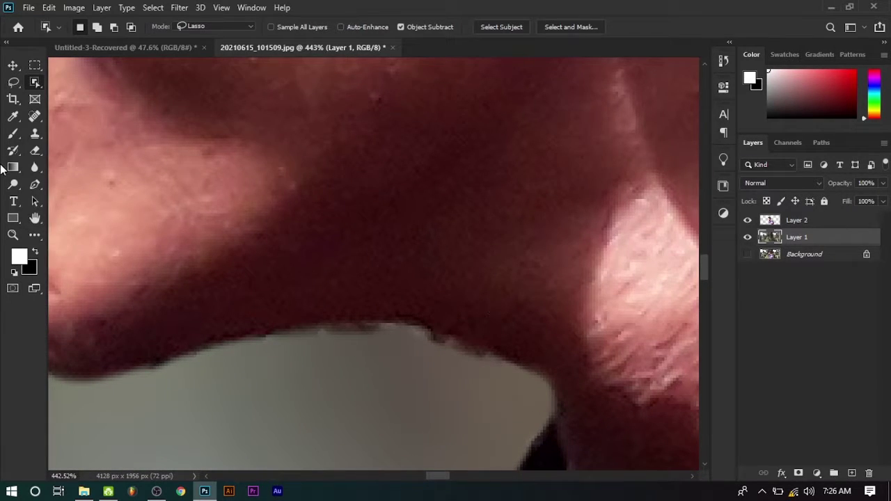
Step: Using the 15 px Eraser on Layer 2, smooth the ragged edge under the jaw
click(36, 151)
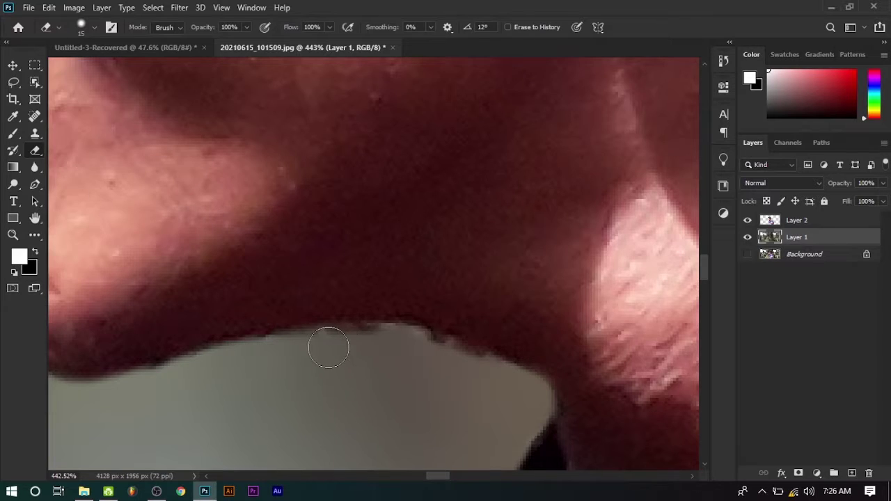
drag(327, 348, 355, 348)
key(ctrl+z)
click(766, 222)
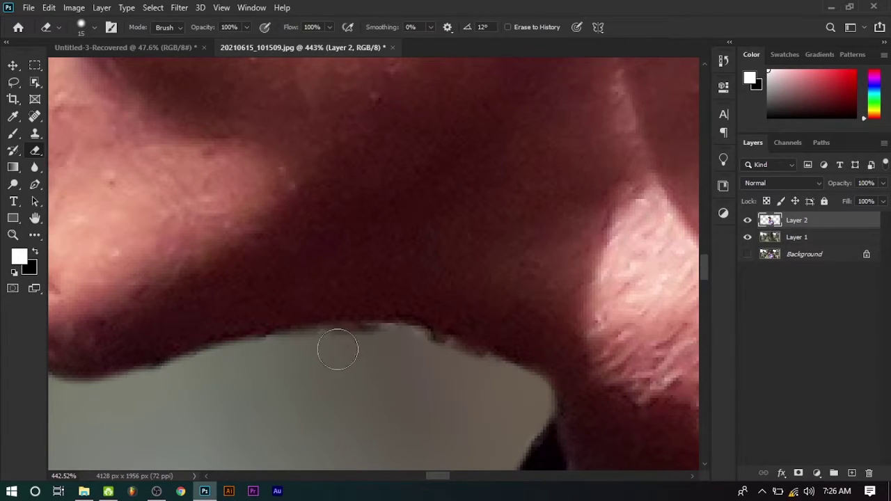
mouse_move(297, 360)
mouse_down()
mouse_move(403, 342)
mouse_move(499, 377)
mouse_up()
Step: Erase the light fringe along the boy's arm edge
scroll(184, 376, down, 3)
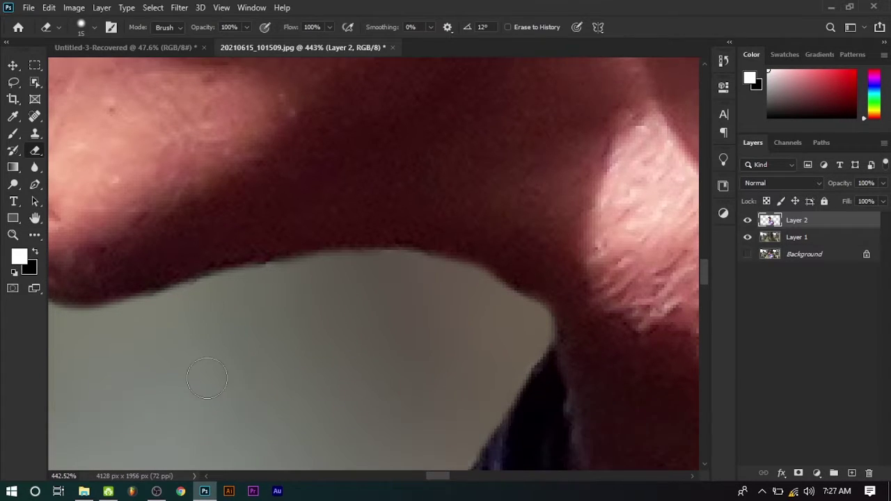
scroll(209, 382, down, 3)
scroll(208, 382, down, 5)
scroll(208, 382, down, 2)
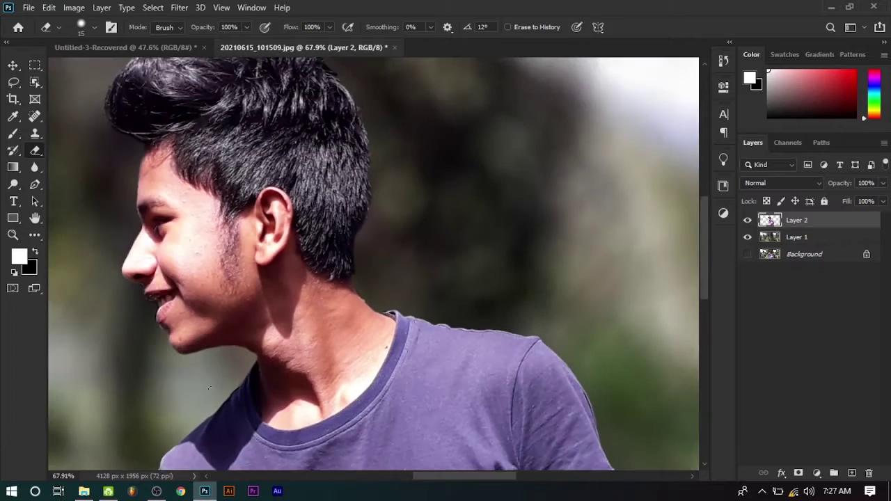
scroll(356, 241, up, 1)
scroll(328, 294, up, 1)
scroll(346, 358, up, 2)
scroll(372, 391, up, 1)
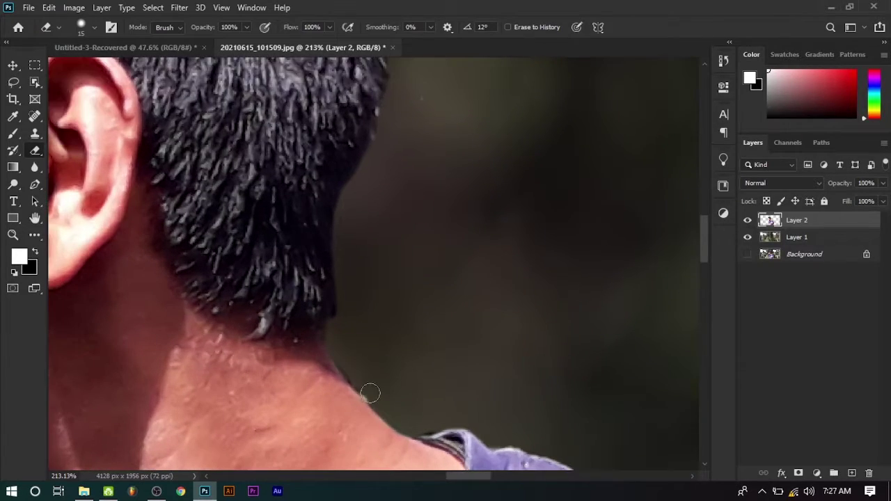
scroll(396, 439, up, 2)
scroll(396, 438, up, 2)
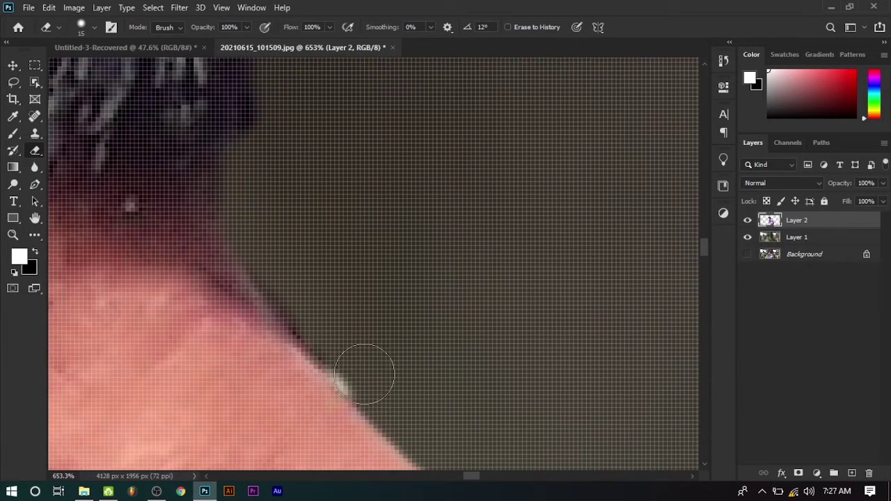
scroll(277, 223, down, 1)
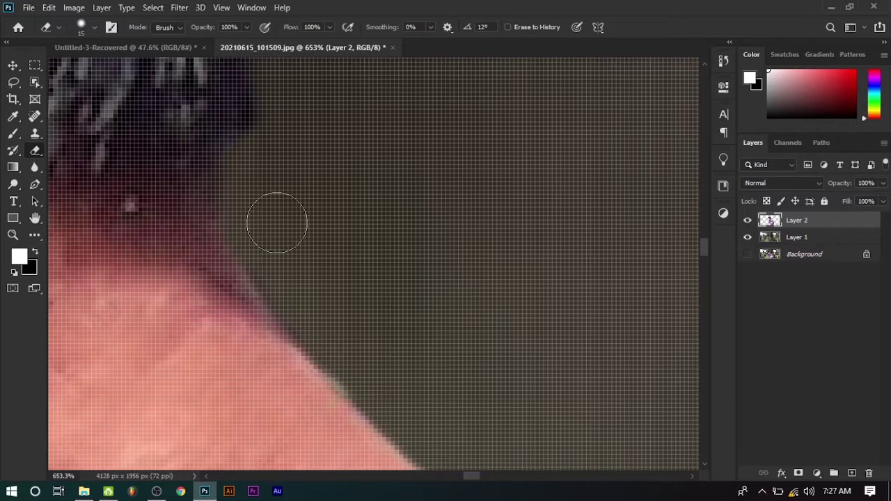
scroll(258, 250, down, 3)
scroll(257, 251, down, 2)
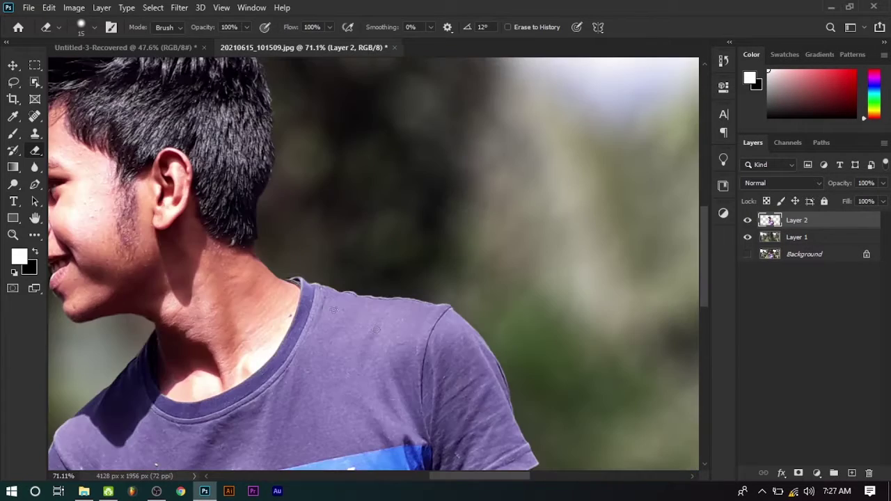
scroll(313, 293, down, 1)
scroll(430, 411, down, 1)
scroll(453, 401, up, 1)
scroll(471, 394, up, 2)
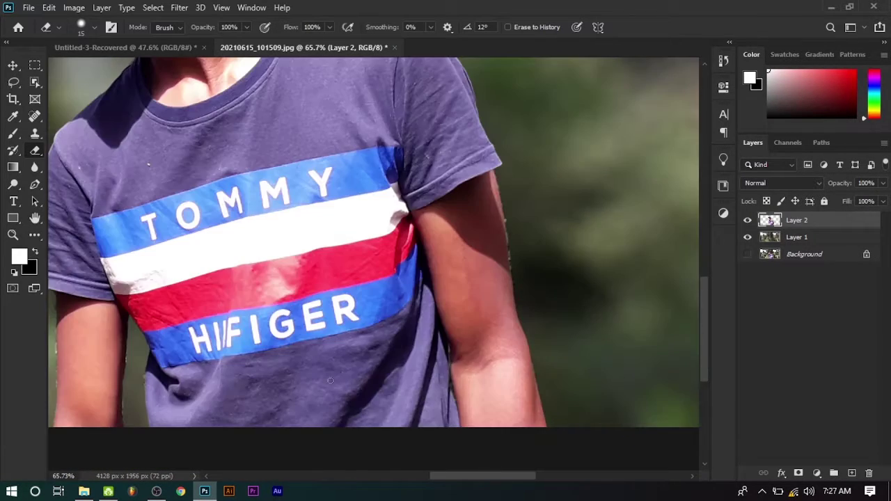
scroll(543, 292, up, 1)
scroll(598, 209, up, 1)
scroll(556, 153, up, 1)
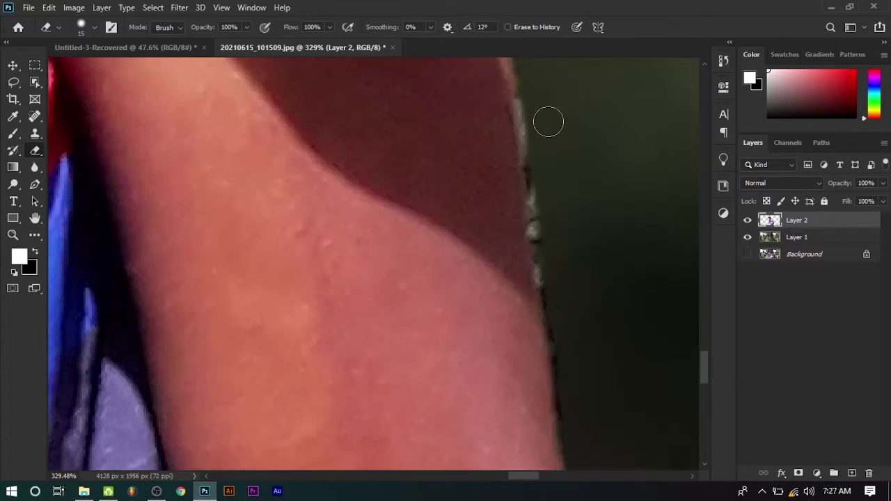
scroll(526, 128, up, 1)
scroll(522, 139, up, 1)
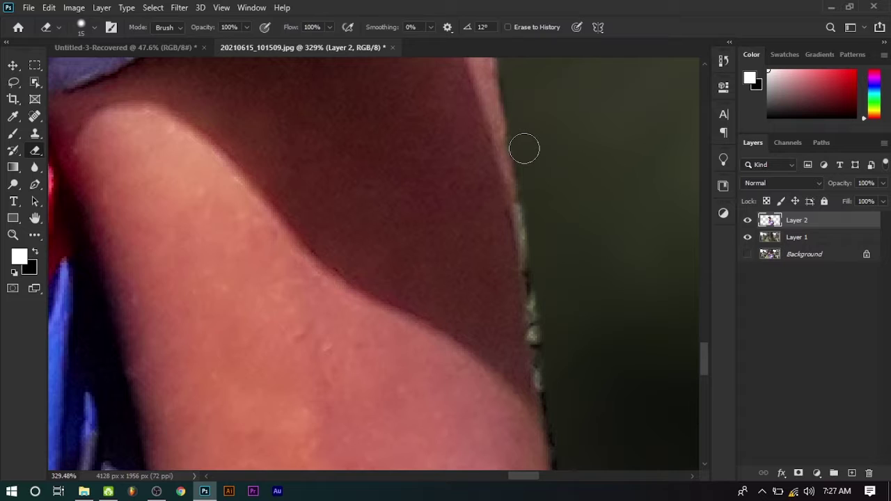
drag(524, 149, 549, 338)
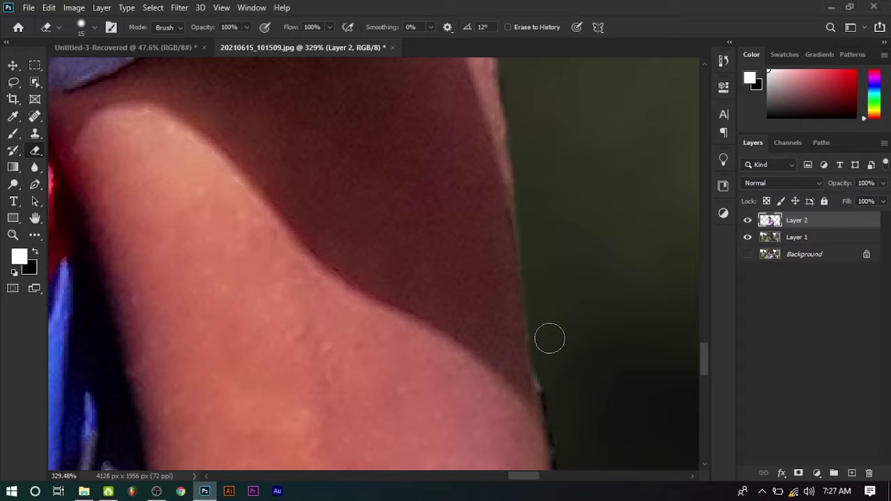
scroll(549, 339, down, 10)
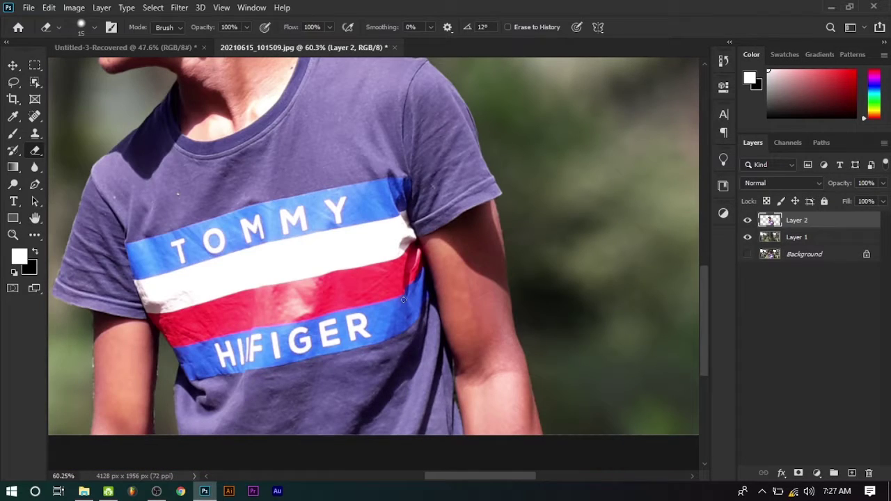
scroll(403, 299, down, 5)
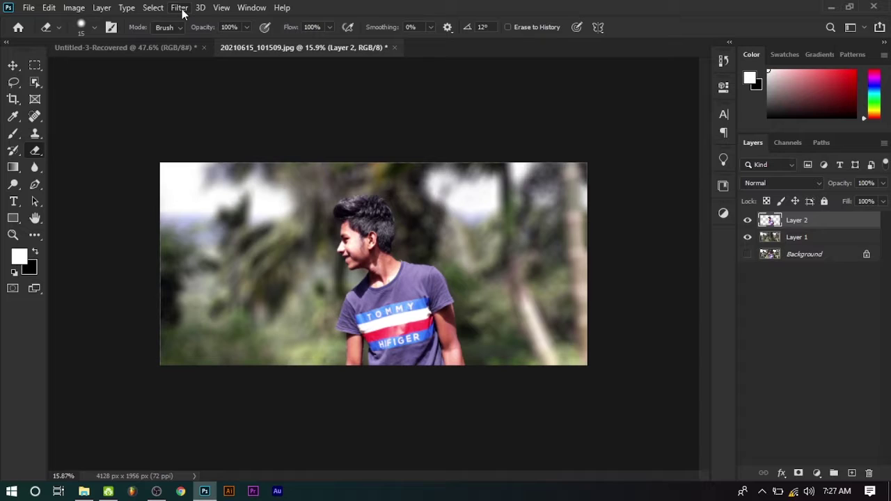
Step: Merge Visible from Layer 2 to combine the sharp boy with the blurred jungle
right_click(821, 219)
click(846, 227)
right_click(840, 223)
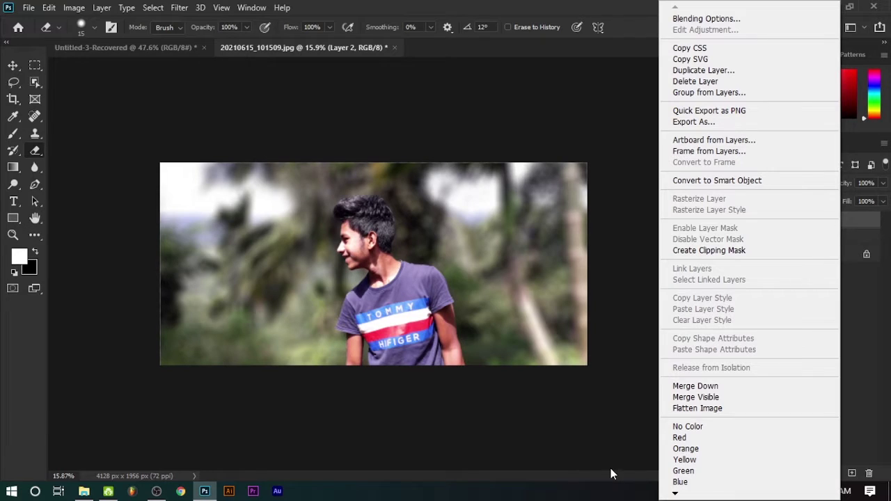
right_click(835, 225)
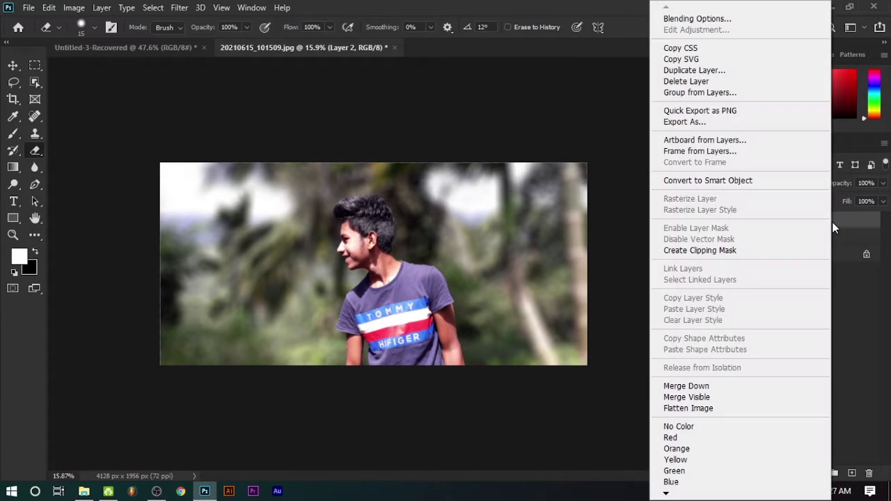
click(840, 226)
right_click(841, 226)
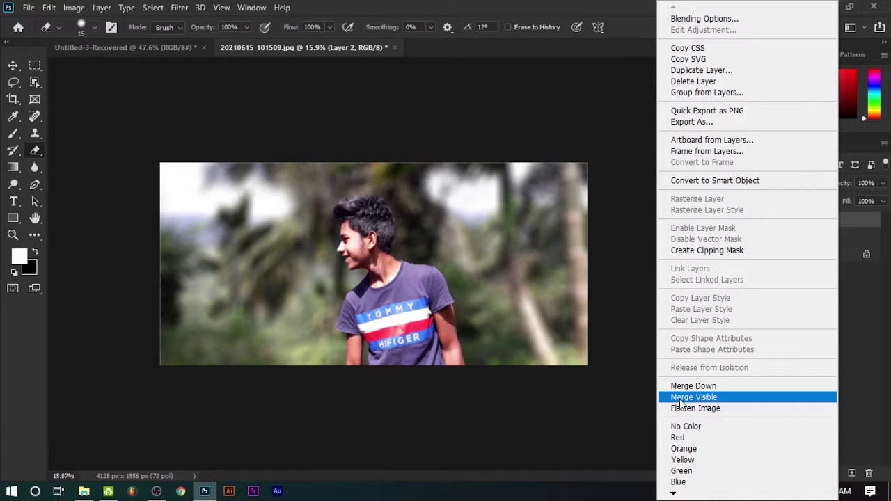
click(680, 398)
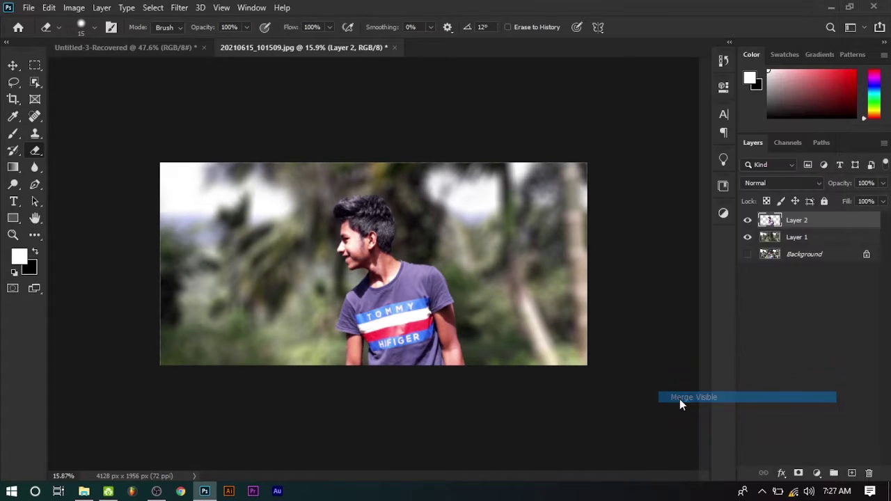
Step: Merge Visible again to leave a single Background layer, then bring up the Filter menu
right_click(796, 226)
click(828, 311)
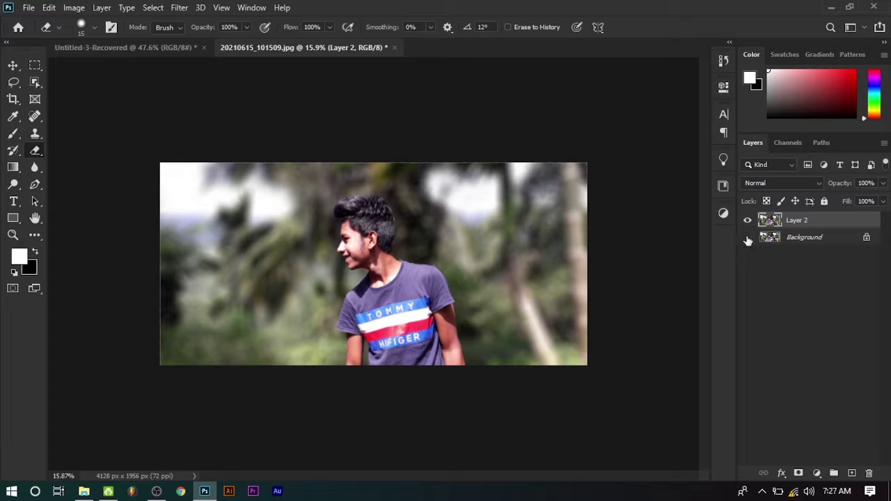
right_click(804, 222)
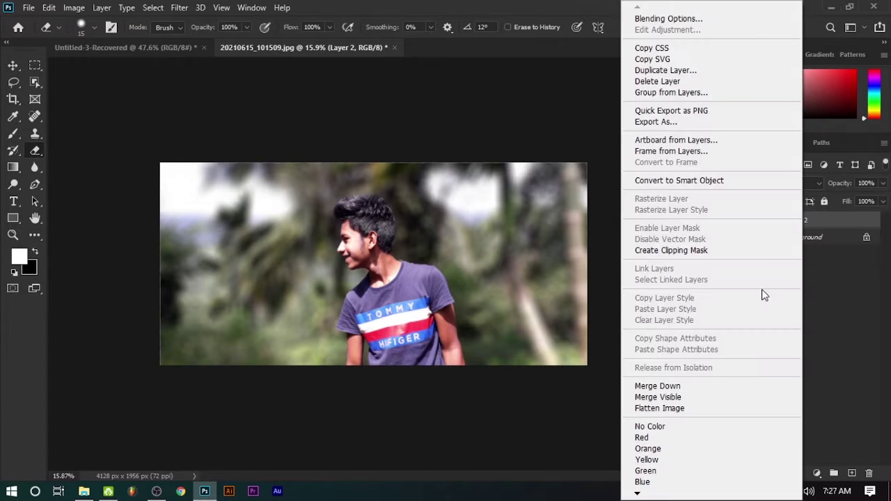
click(679, 397)
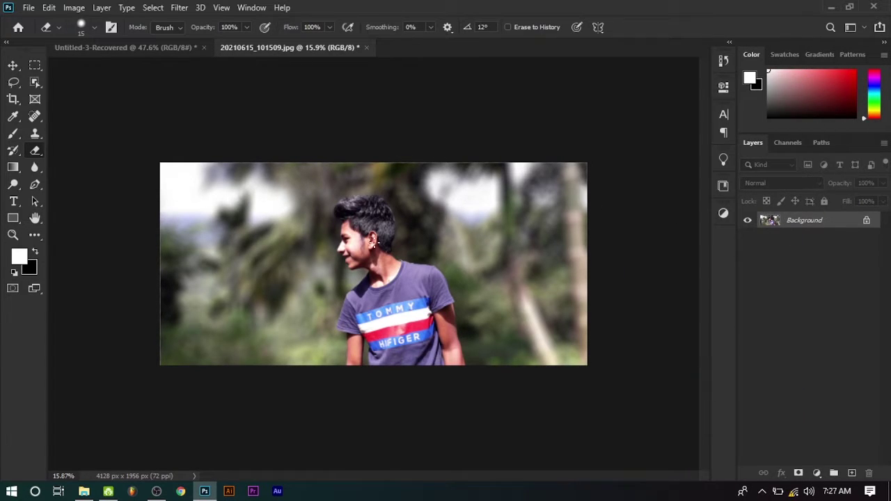
click(179, 8)
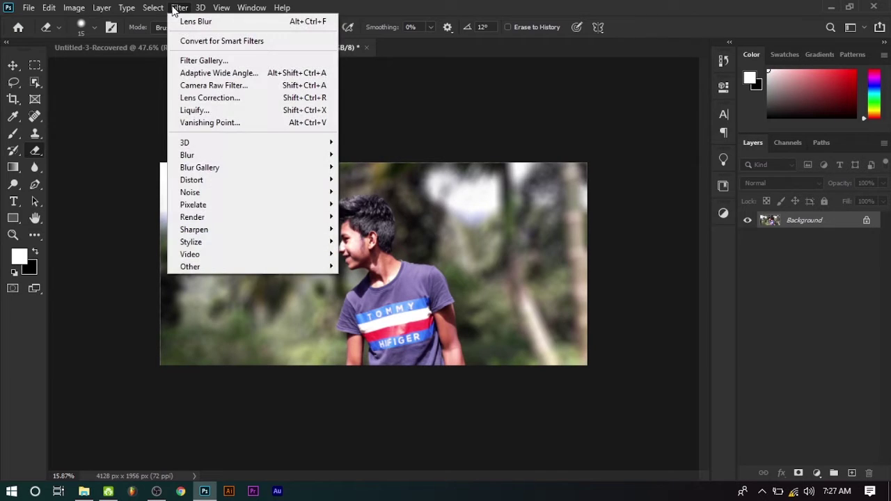
Step: In Camera Raw's HSL Hue panel, set Yellows, Greens, Aquas -100, Blues -19, Purples -33
click(206, 86)
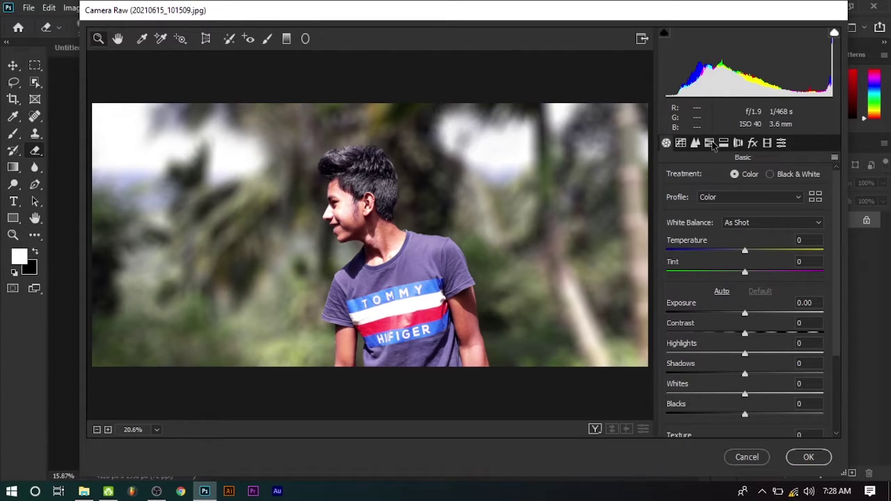
click(709, 143)
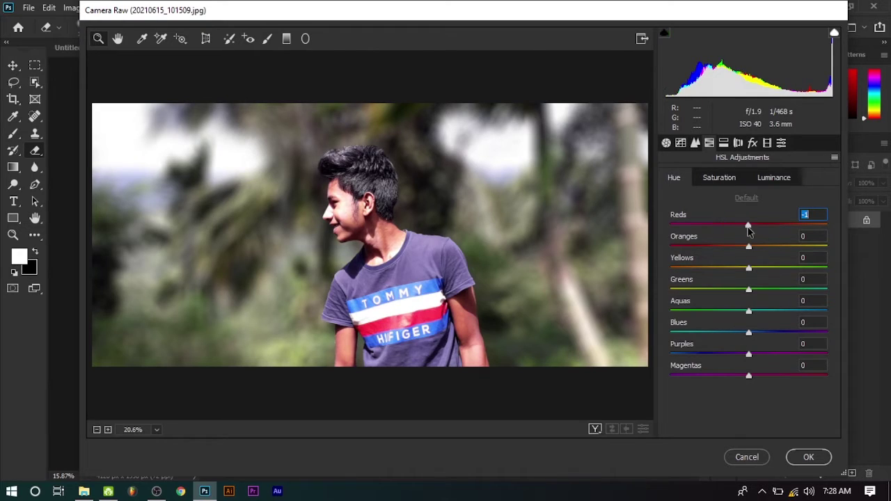
mouse_move(746, 224)
mouse_down()
mouse_move(729, 225)
mouse_move(736, 246)
mouse_move(639, 282)
mouse_up()
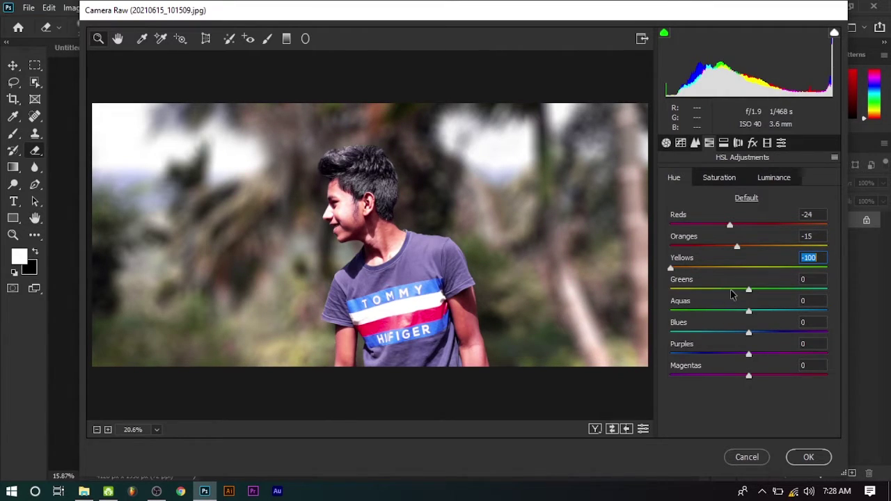
drag(748, 290, 666, 307)
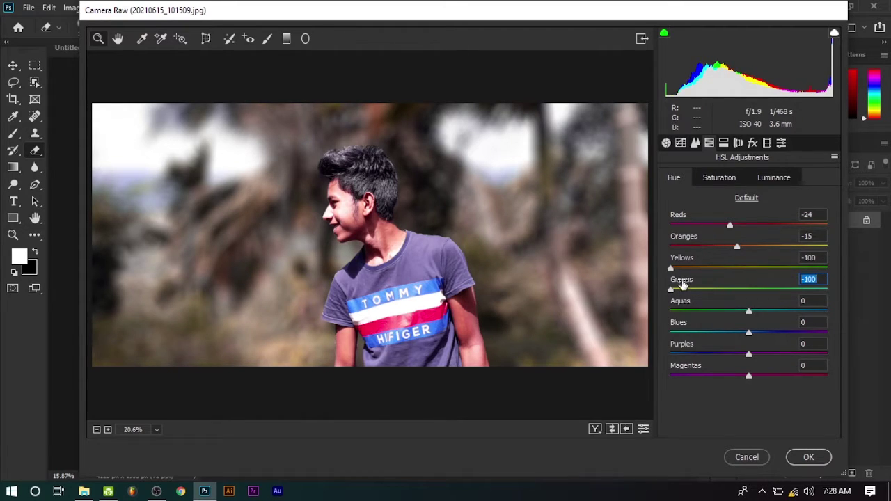
mouse_move(736, 247)
mouse_down()
mouse_move(769, 248)
mouse_move(745, 247)
mouse_move(758, 225)
mouse_move(746, 225)
mouse_up()
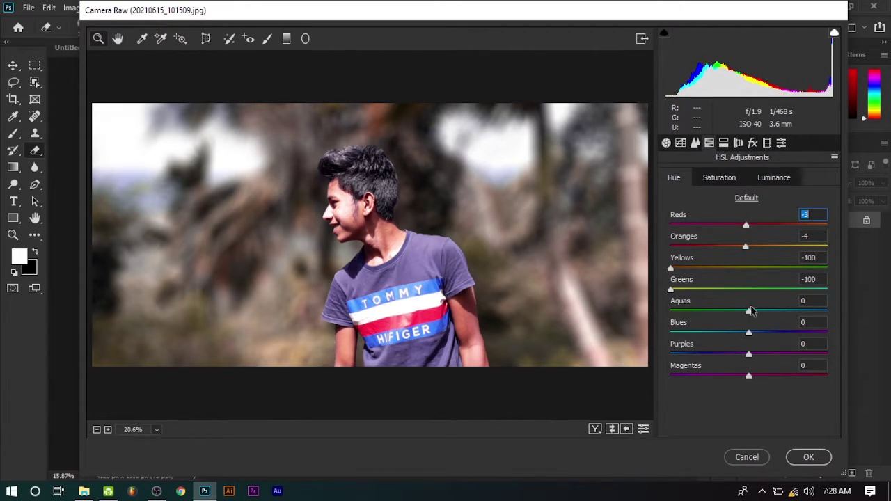
mouse_move(750, 311)
mouse_down()
mouse_move(732, 314)
mouse_move(775, 311)
mouse_move(733, 333)
mouse_move(722, 354)
mouse_up()
click(753, 337)
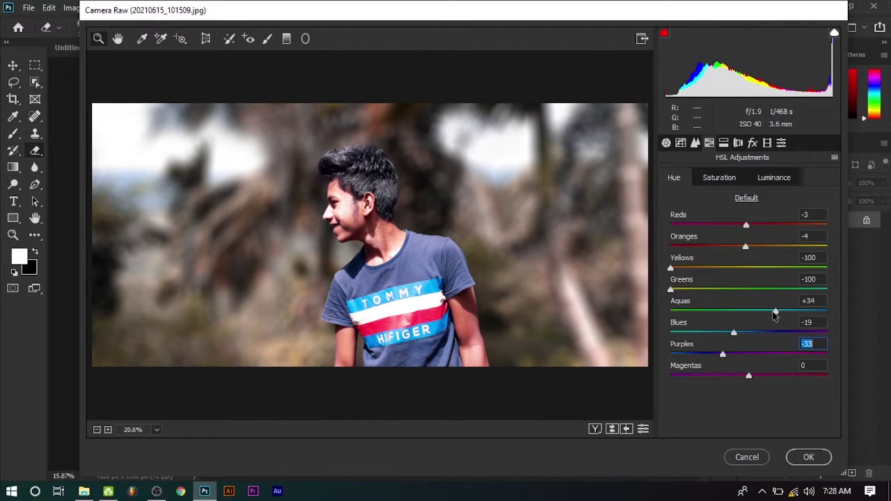
drag(775, 314, 654, 320)
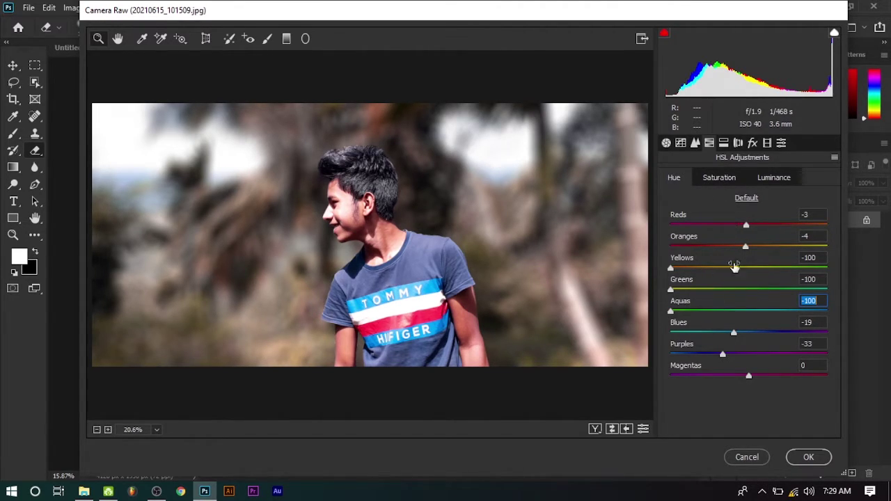
Step: Raise HSL saturation: Yellows, Blues and Purples +100, Greens +93, Aquas +80 for a vivid blue shirt
click(728, 181)
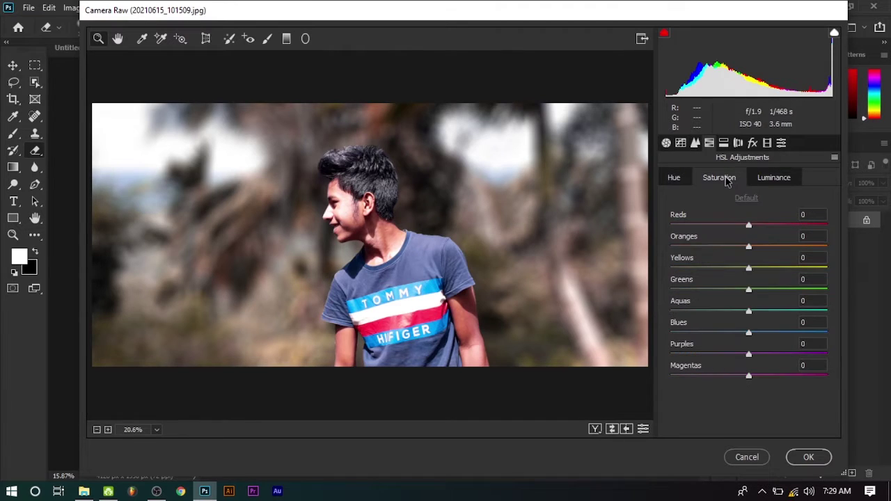
mouse_move(749, 270)
mouse_down()
mouse_move(700, 284)
mouse_move(832, 287)
mouse_up()
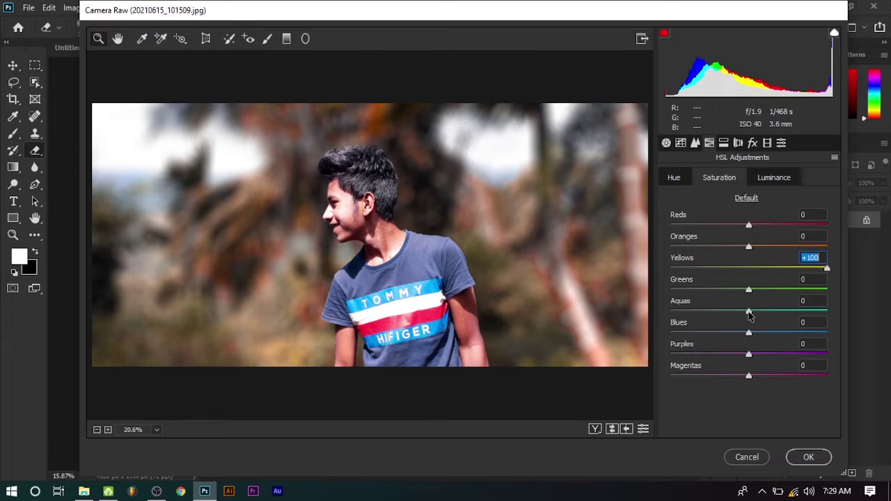
drag(749, 289, 818, 300)
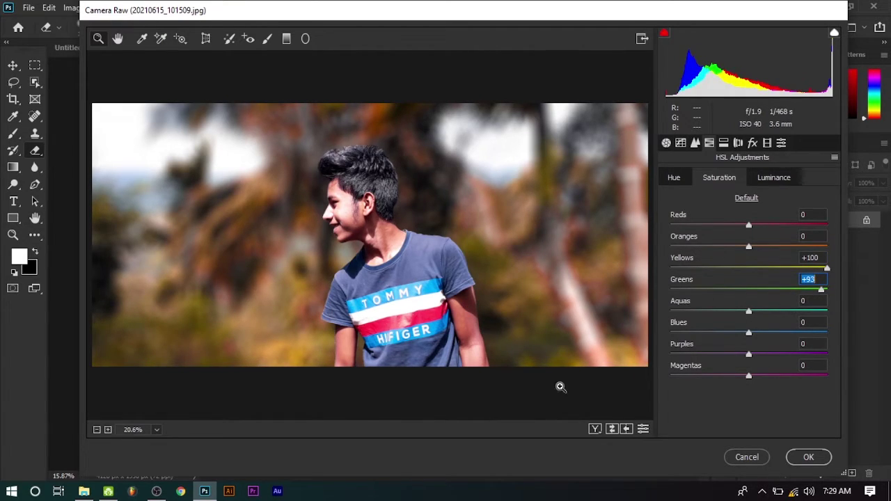
drag(749, 312, 811, 312)
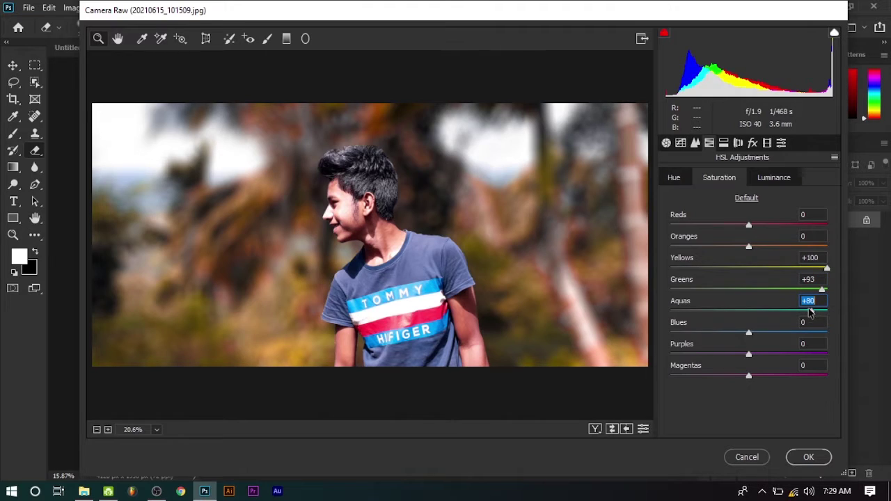
drag(750, 334, 877, 334)
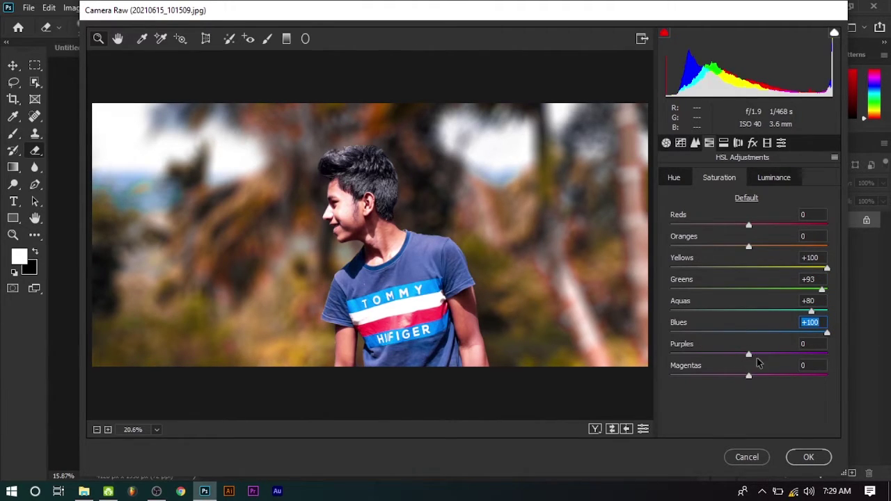
mouse_move(754, 357)
mouse_down()
mouse_move(768, 358)
mouse_move(761, 364)
mouse_move(822, 358)
mouse_up()
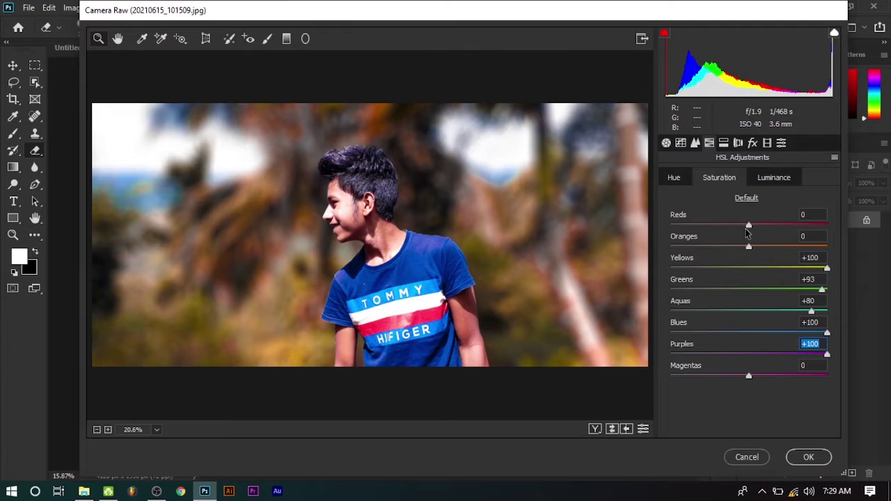
Step: Set HSL luminance to Yellows +80, Greens +60, Blues +27 and apply the Camera Raw filter
click(770, 178)
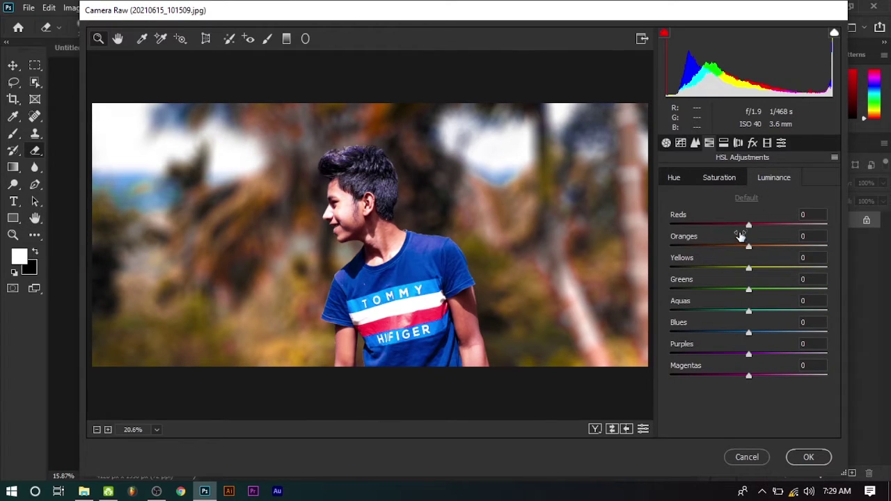
drag(749, 289, 796, 289)
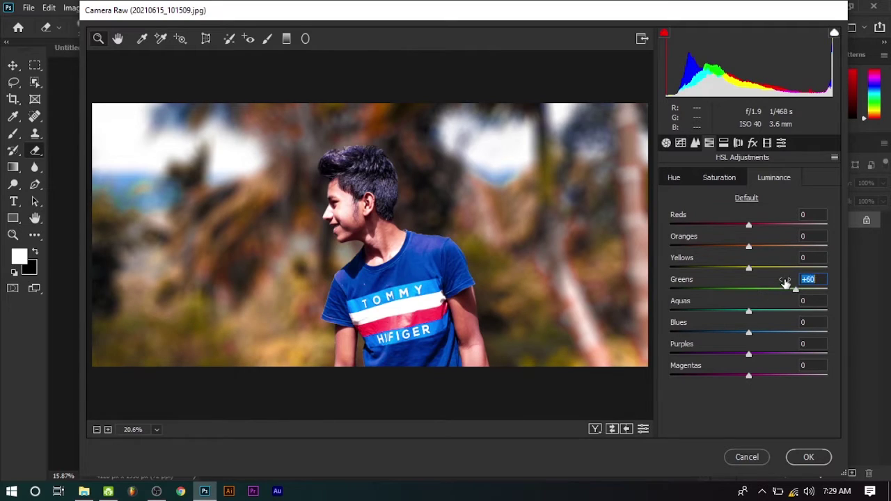
drag(753, 268, 811, 269)
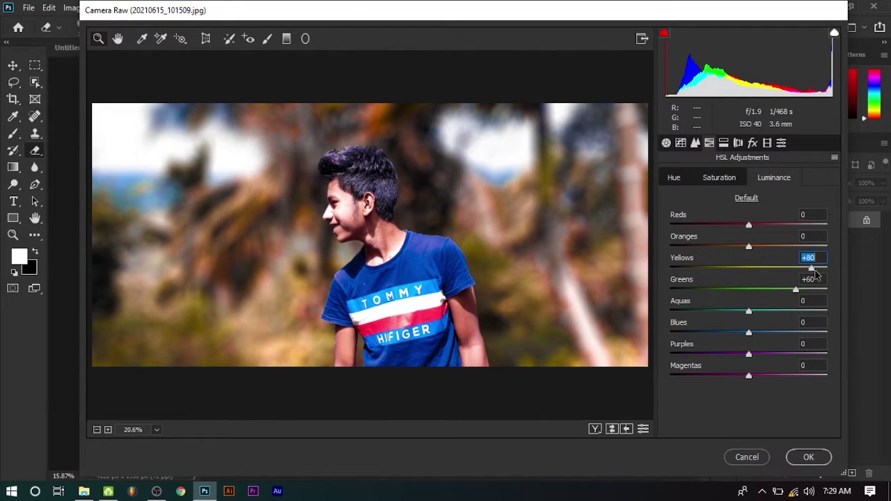
mouse_move(749, 332)
mouse_down()
mouse_move(785, 334)
mouse_move(739, 333)
mouse_move(769, 330)
mouse_up()
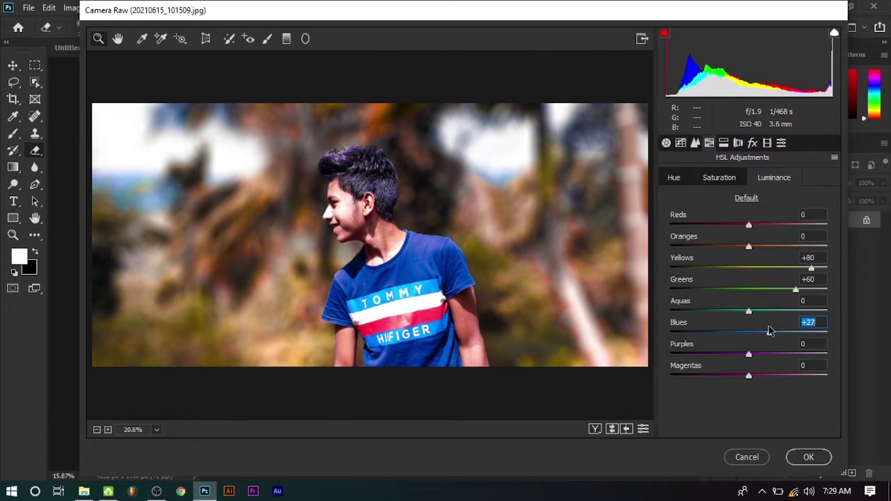
click(819, 460)
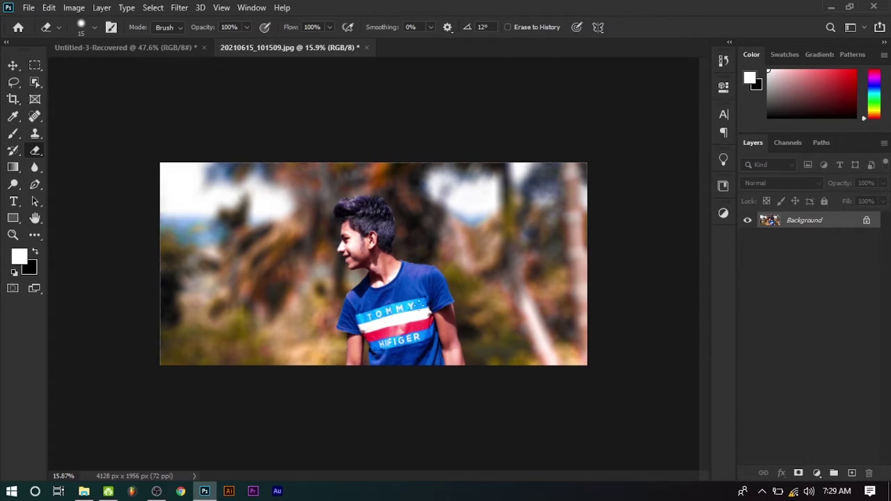
Step: Reopen Camera Raw and set Exposure -0.45, Highlights +3 and Contrast +50
click(182, 7)
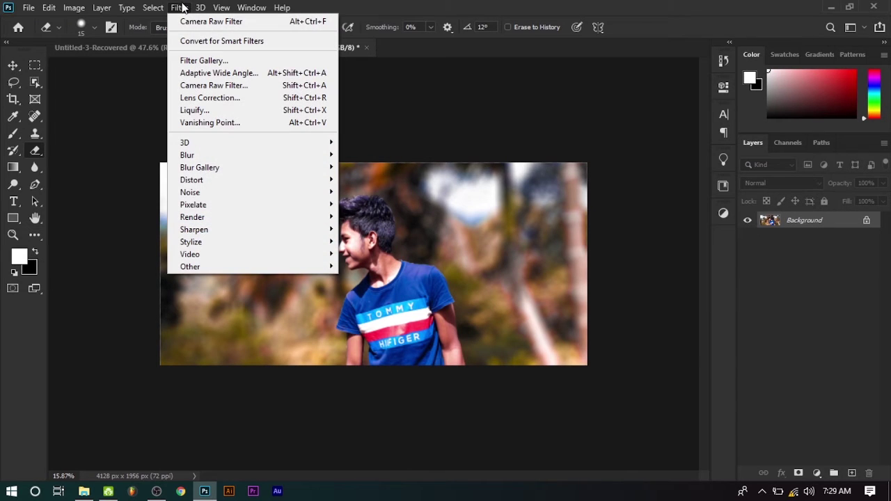
click(221, 86)
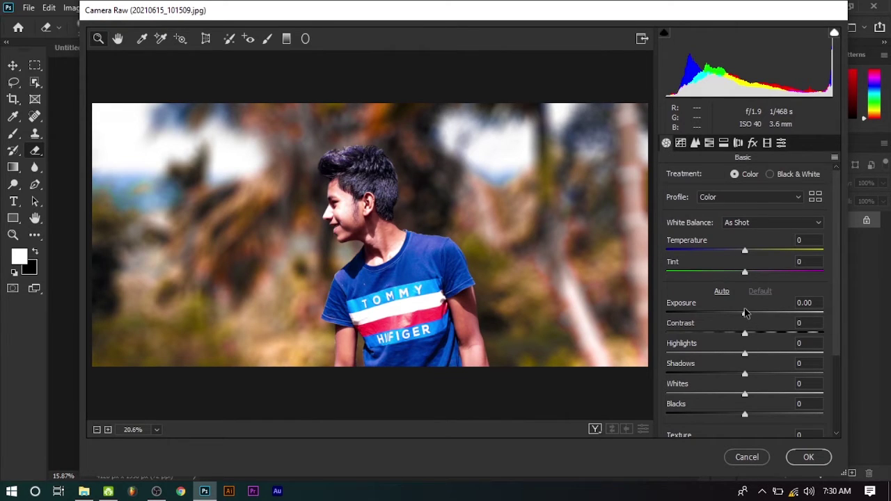
drag(743, 313, 738, 313)
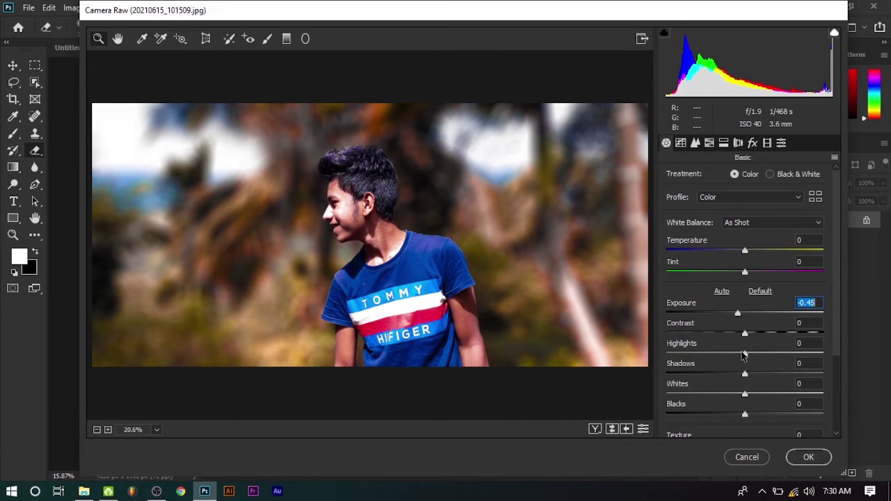
drag(744, 353, 694, 354)
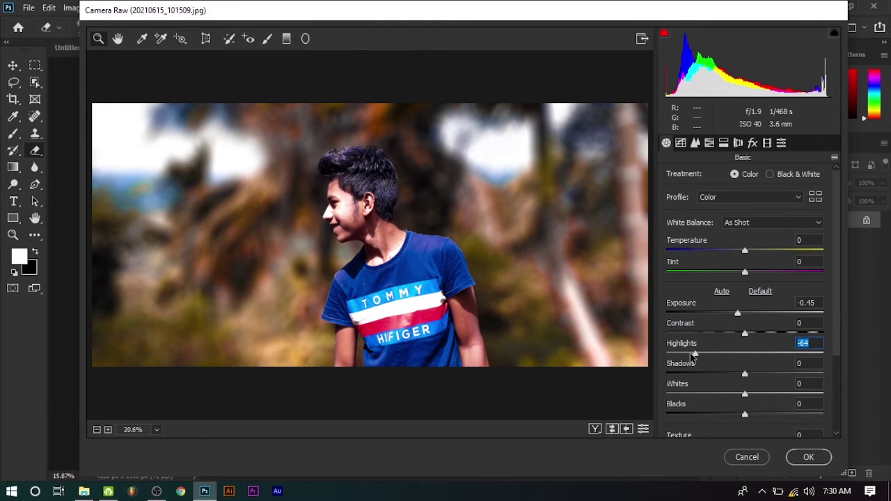
mouse_move(694, 355)
mouse_down()
mouse_move(756, 369)
mouse_move(746, 370)
mouse_up()
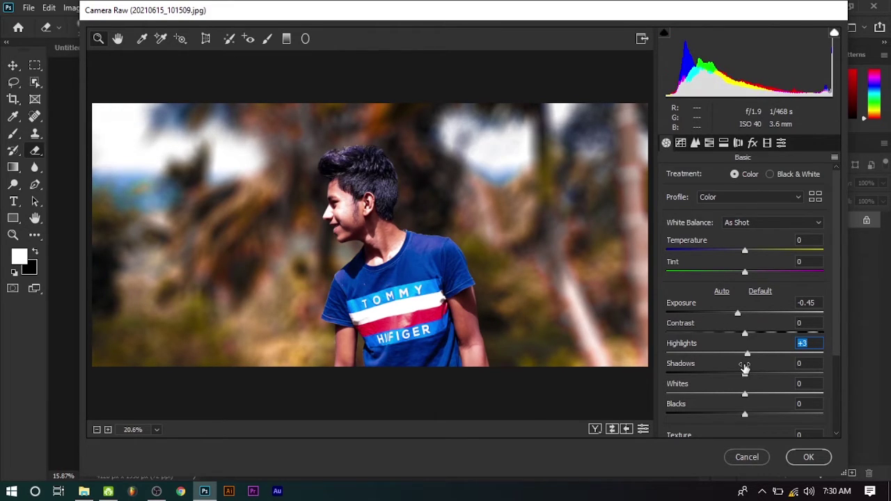
mouse_move(745, 334)
mouse_down()
mouse_move(805, 345)
mouse_move(665, 351)
mouse_move(839, 360)
mouse_up()
Step: Set Shadows +100, Whites -1 and Blacks -30, then apply the second grade
scroll(719, 386, down, 1)
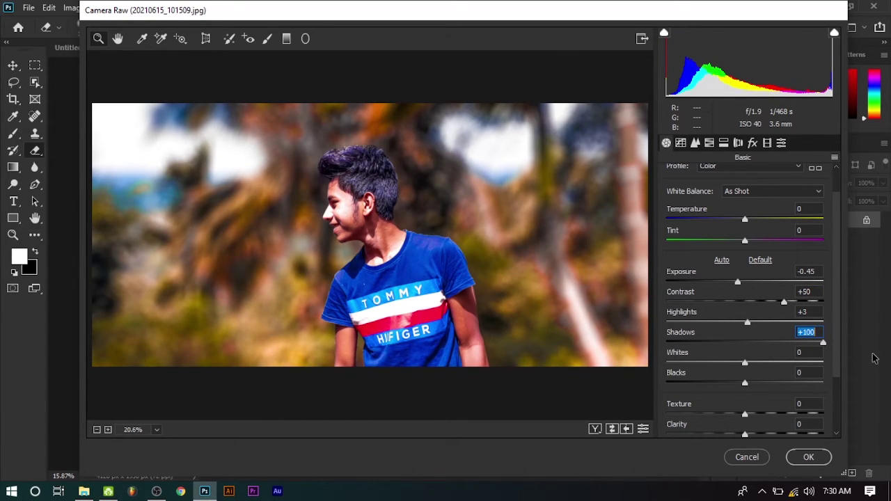
key(p)
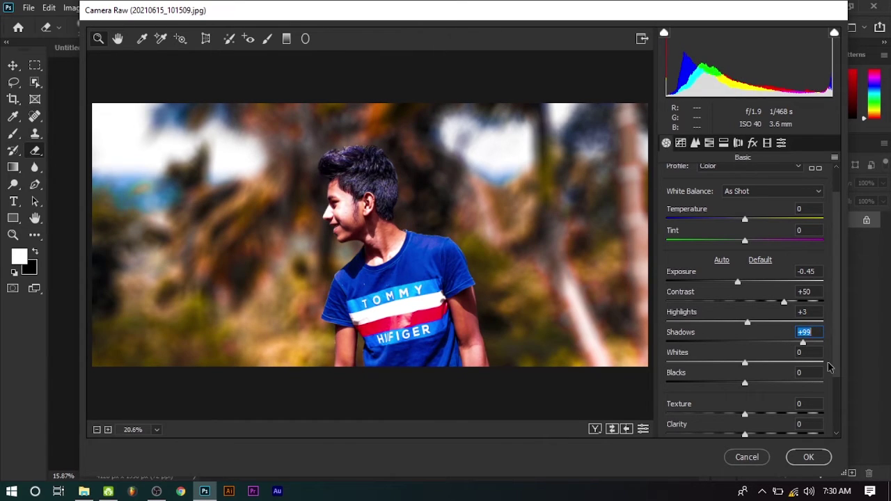
key(p)
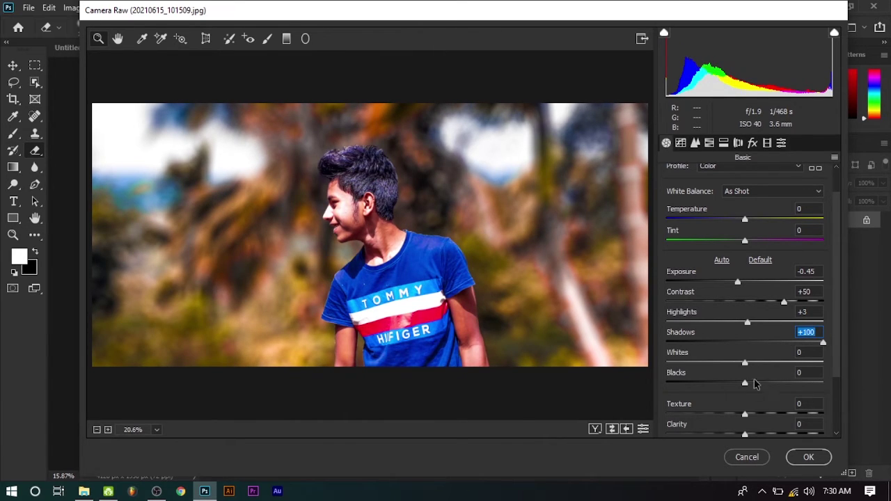
key(Tab)
mouse_move(744, 365)
mouse_down()
mouse_move(811, 363)
mouse_move(744, 363)
mouse_move(740, 384)
mouse_move(721, 384)
mouse_up()
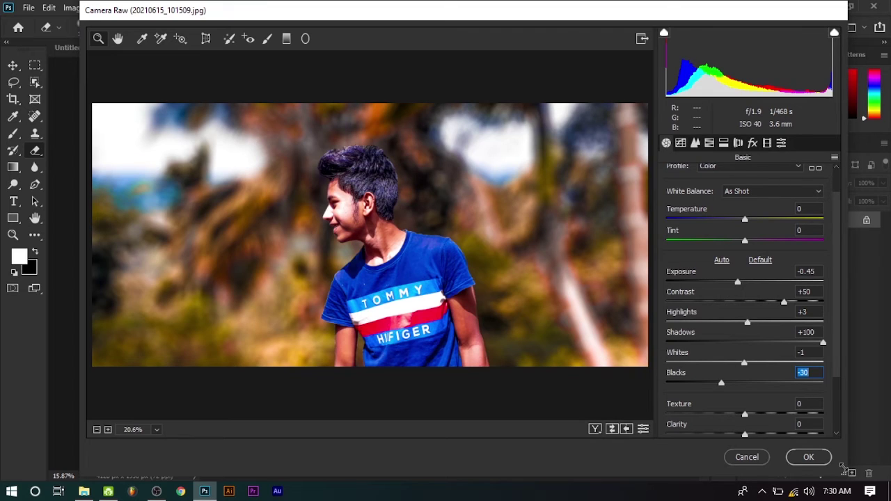
click(810, 461)
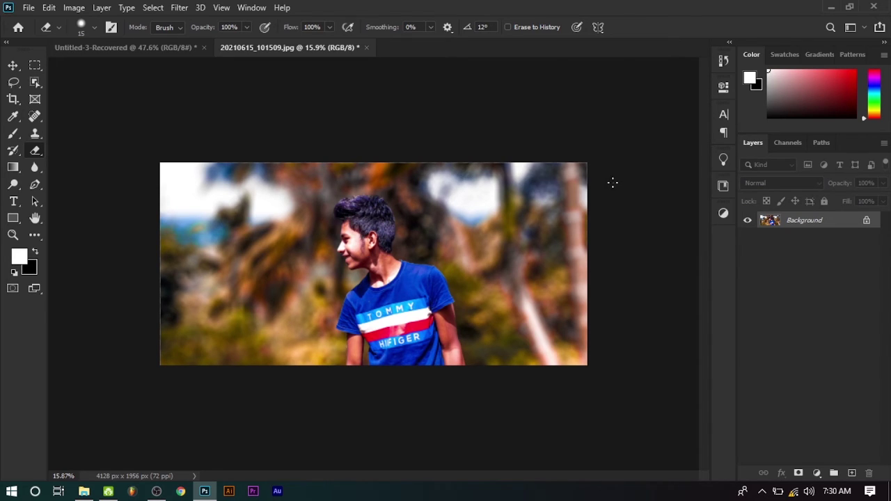
Step: Minimise Photoshop to reveal the MILIYA PRODUCTION desktop
click(831, 7)
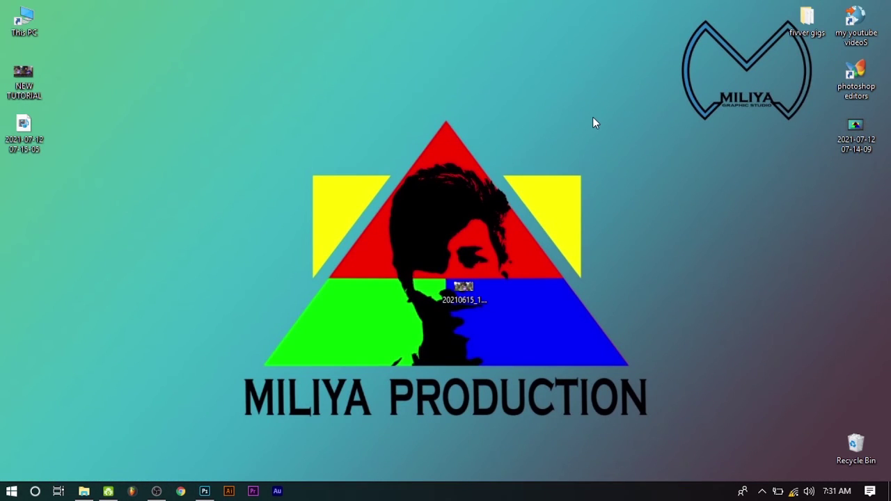